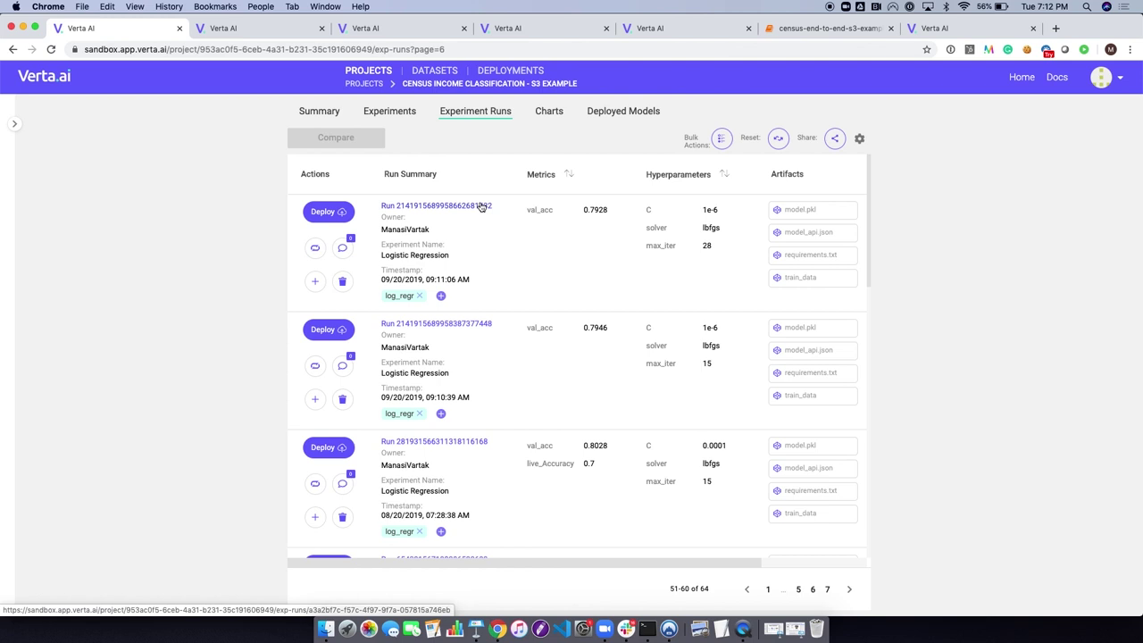
Open the first listed experiment run and view the details of its train dataset.
click(480, 206)
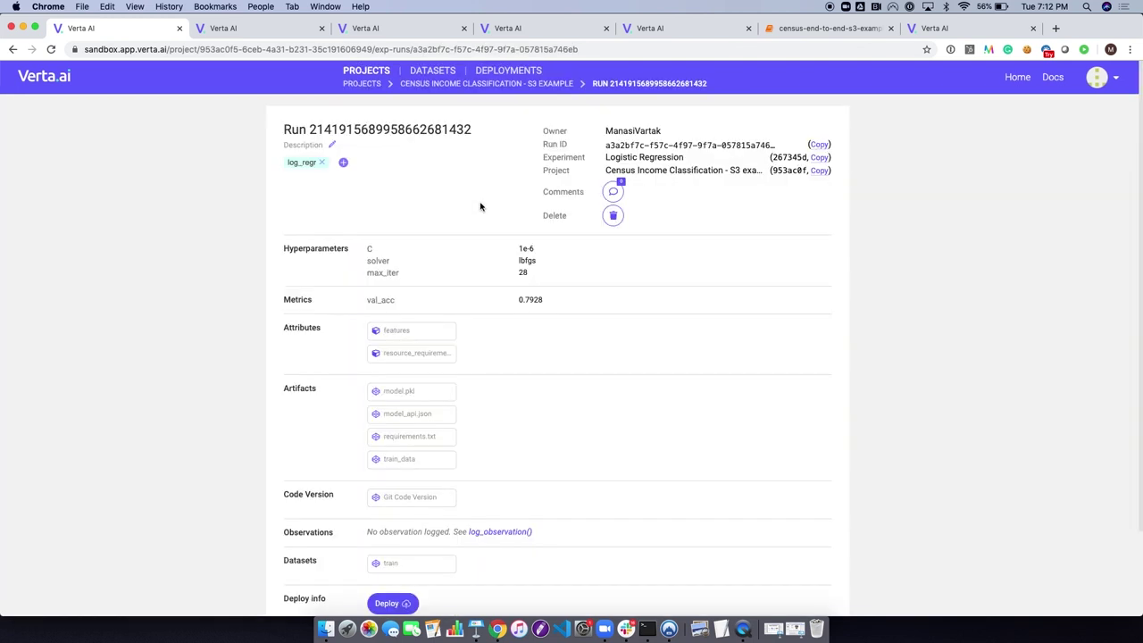
scroll(508, 381, down, 2)
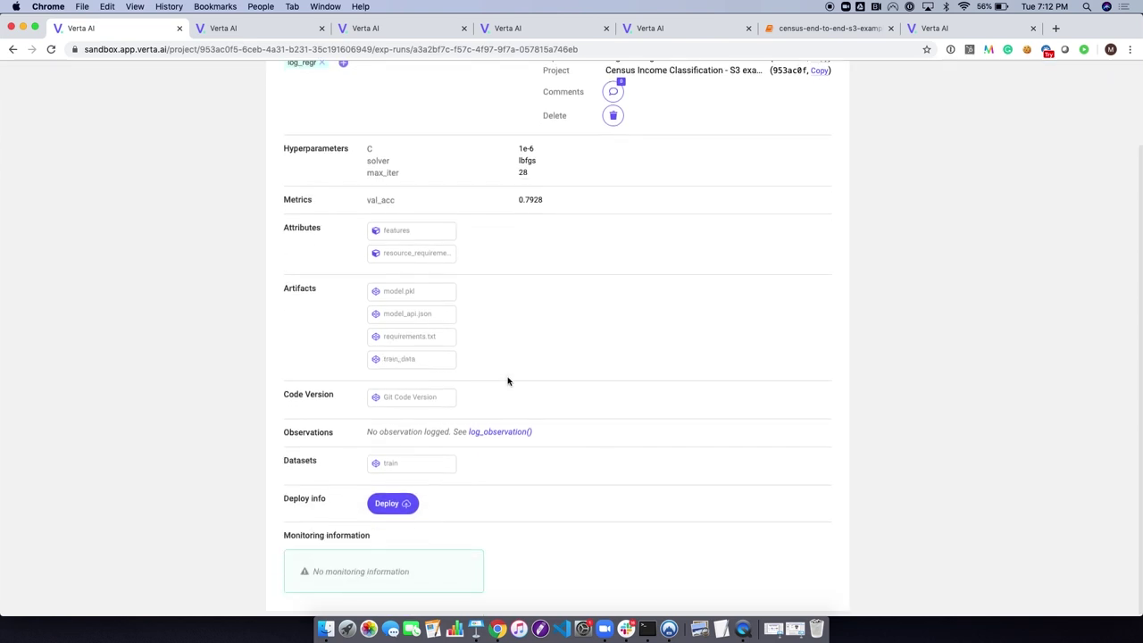
click(401, 463)
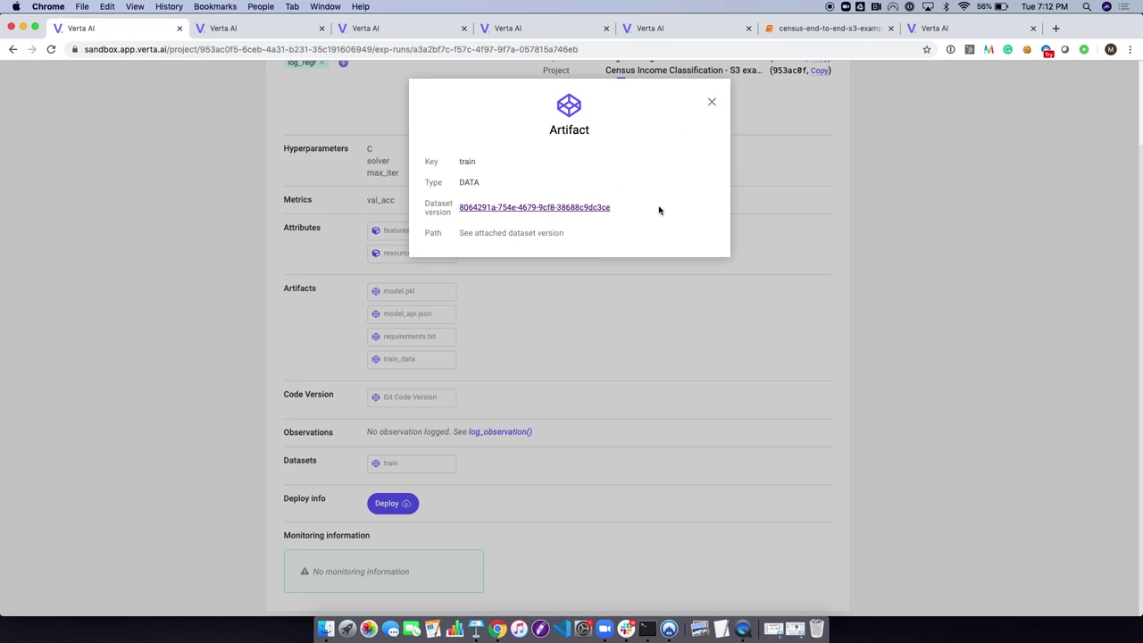
click(712, 103)
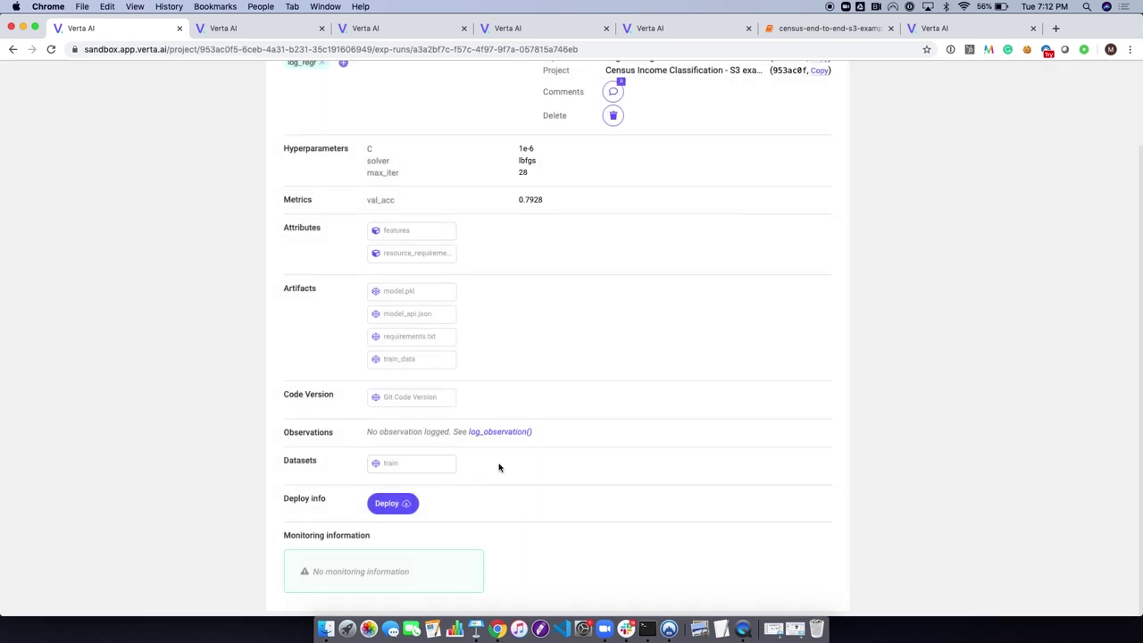
View the Git code version details logged for this run.
scroll(499, 467, up, 2)
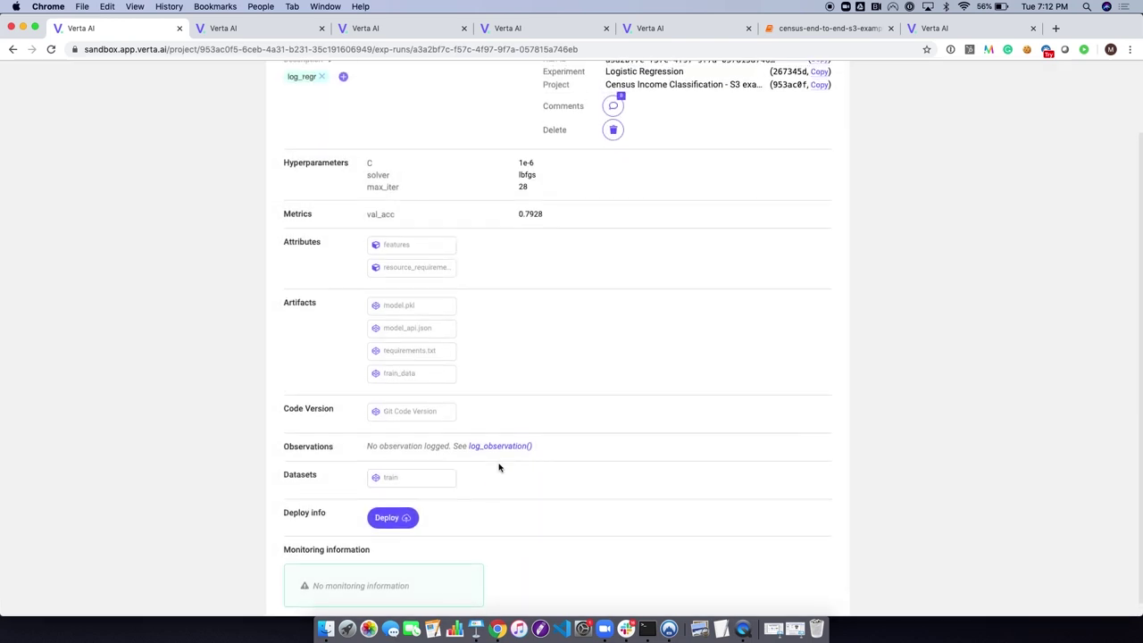
click(412, 417)
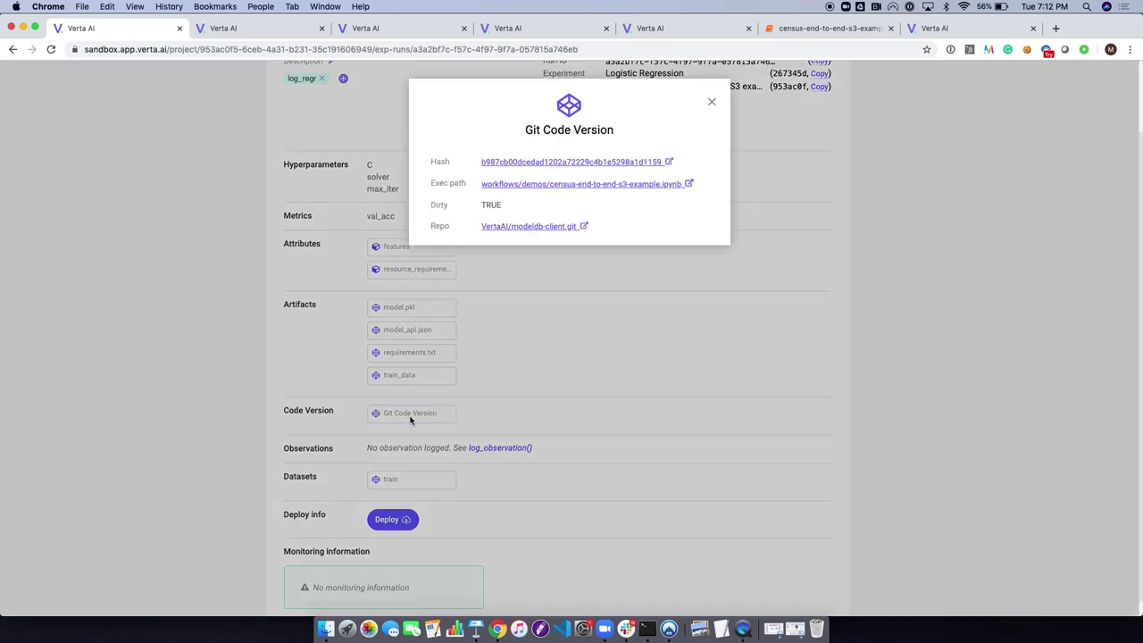
click(711, 102)
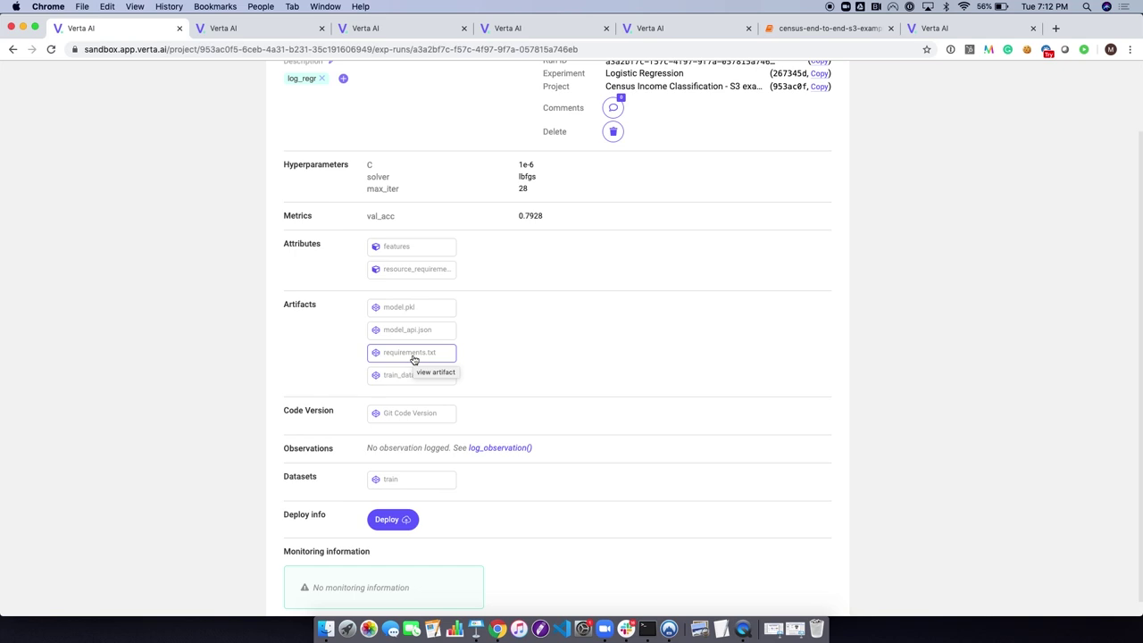
scroll(500, 330, up, 3)
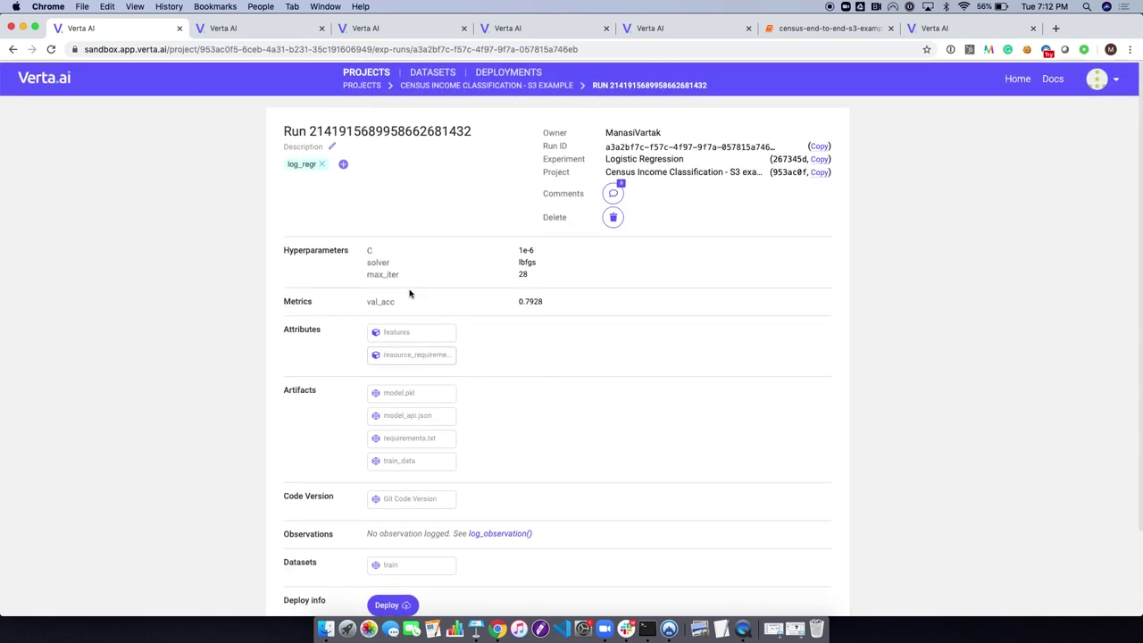
Return to the Census Income Classification project's experiment runs and look through the listed runs.
click(505, 84)
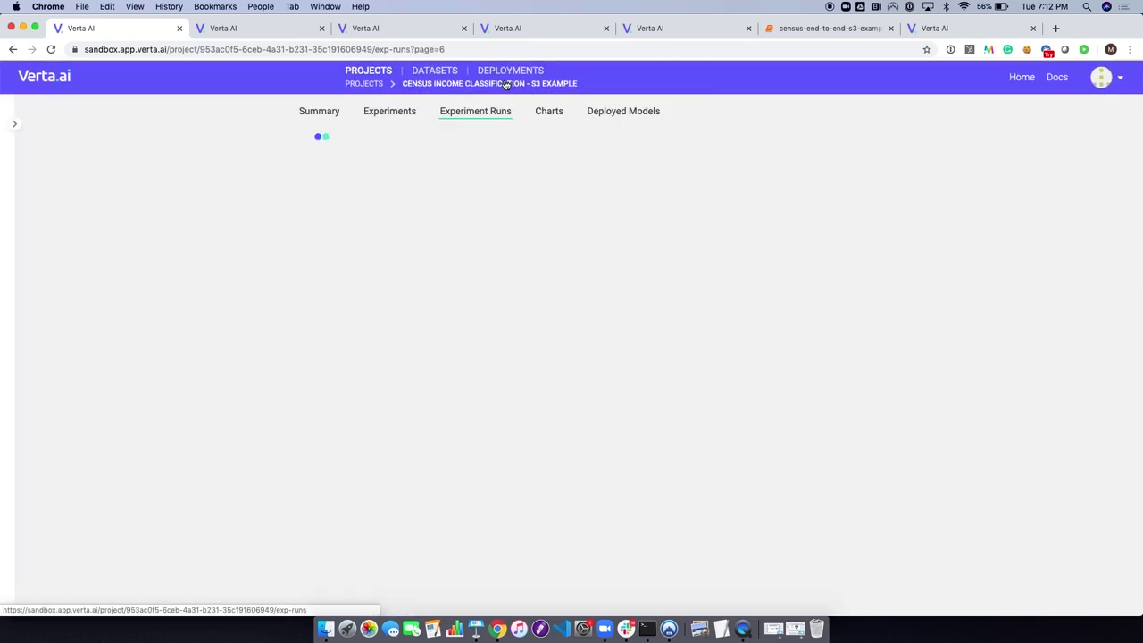
scroll(532, 398, down, 3)
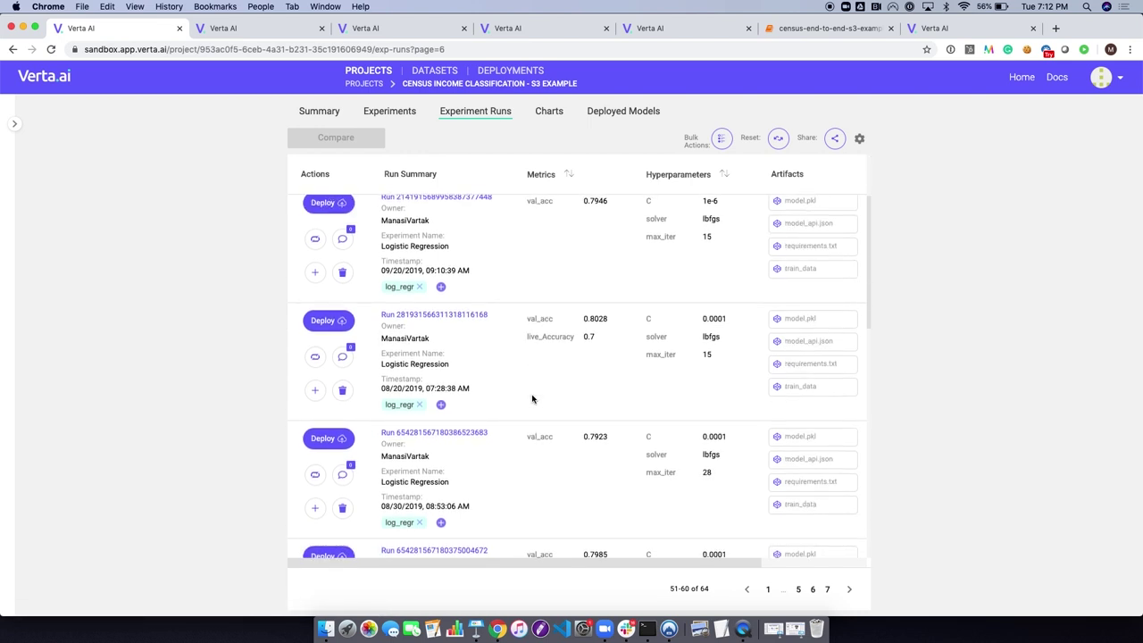
scroll(532, 398, up, 2)
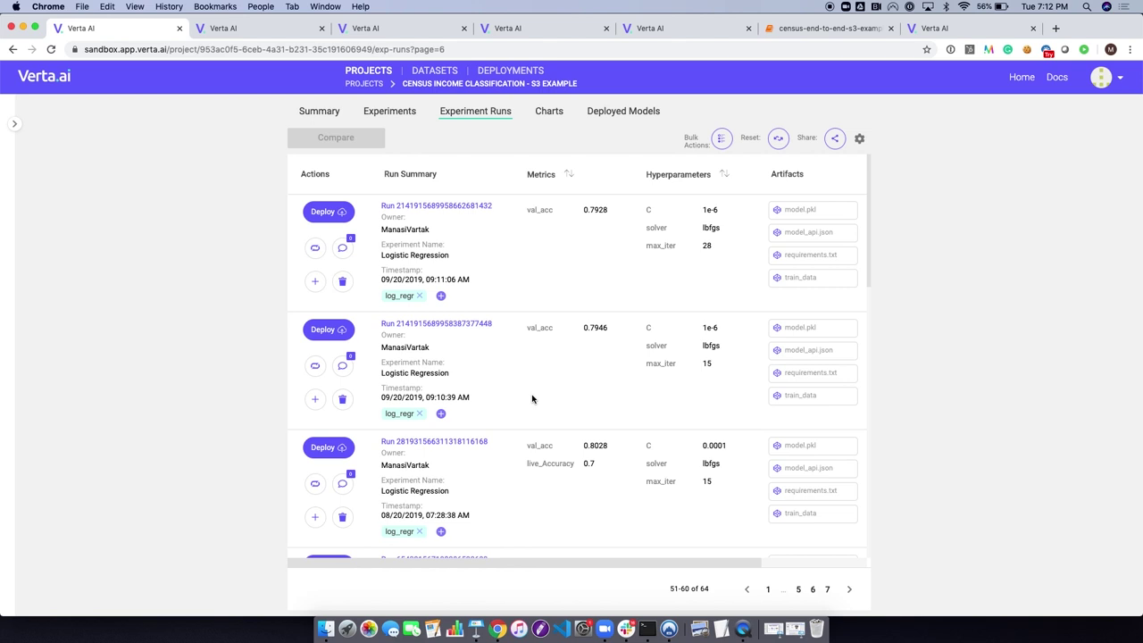
Open the project's charts and set the Aggregated Metrics/Hyperparameters Chart to the box-plot type.
click(549, 114)
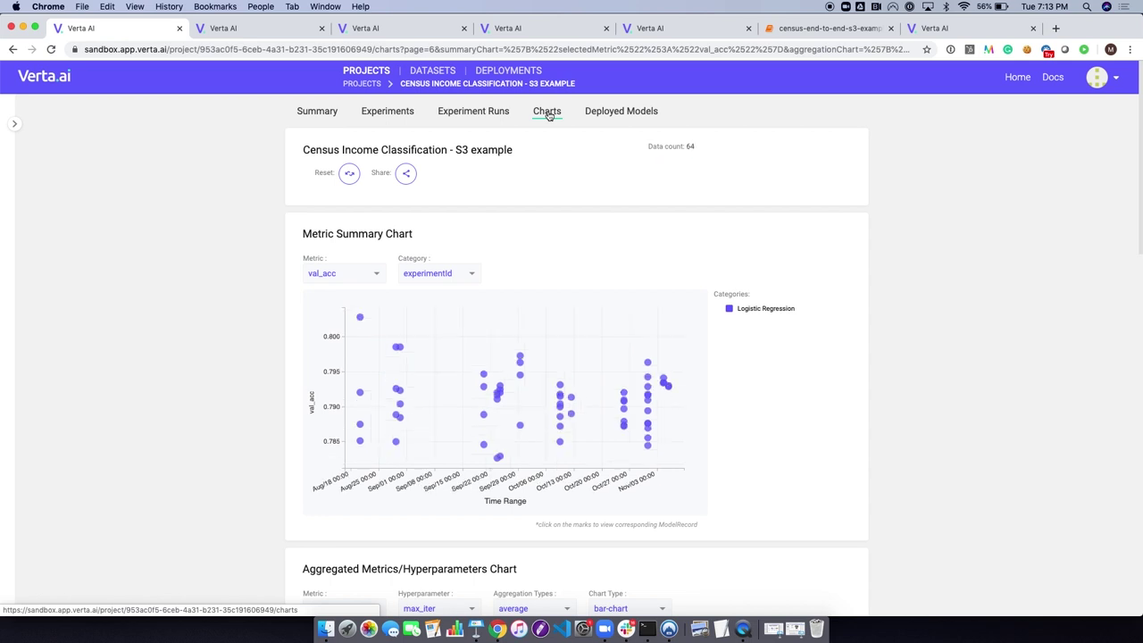
scroll(944, 342, down, 1)
scroll(945, 342, down, 1)
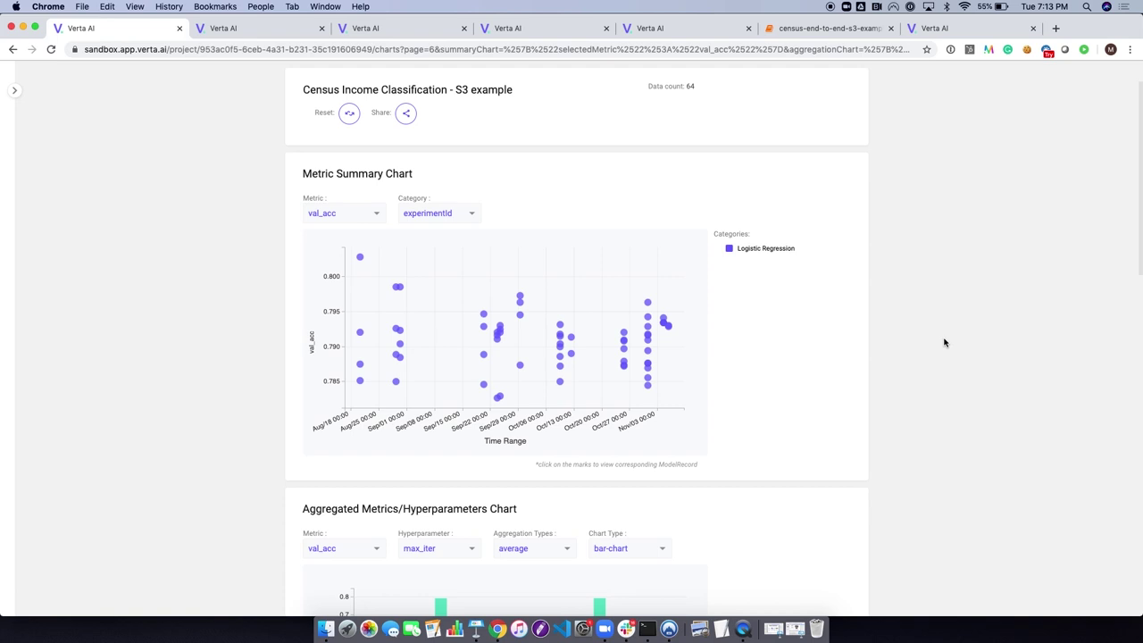
scroll(945, 342, down, 1)
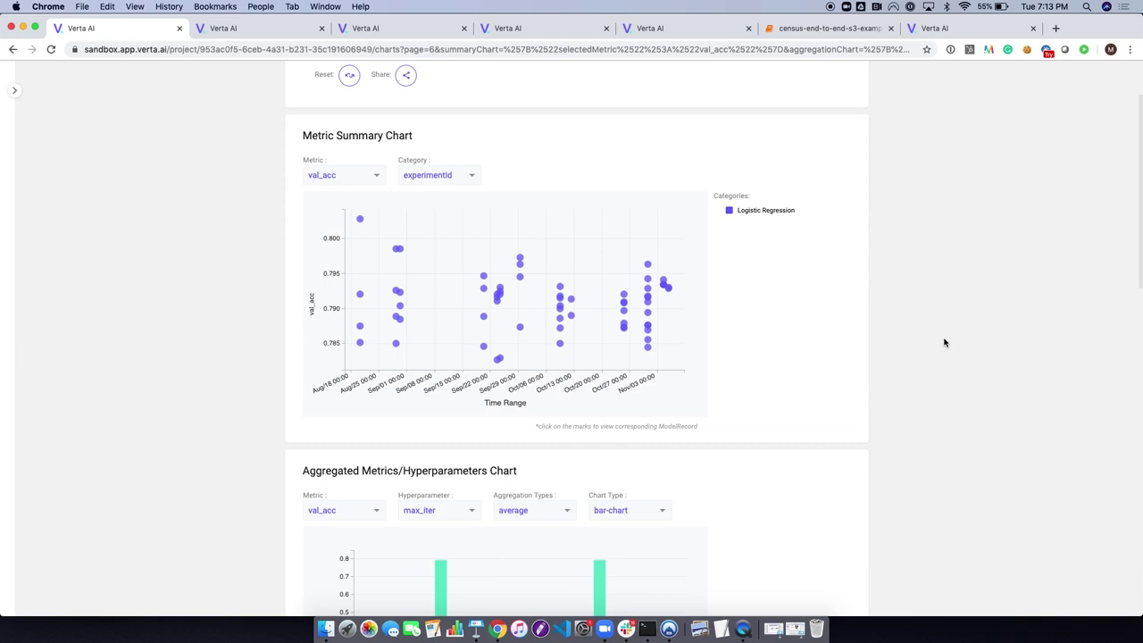
scroll(944, 341, down, 7)
click(661, 261)
click(654, 297)
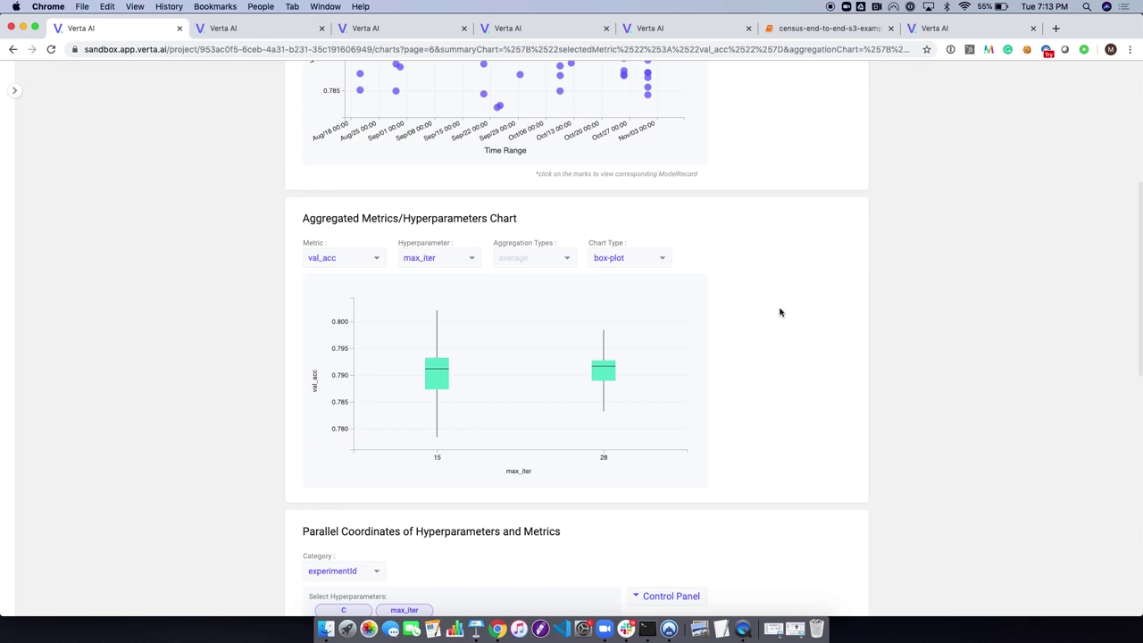
Examine the parallel coordinates and grouped metric charts, and return to the experiment runs list.
scroll(780, 312, down, 7)
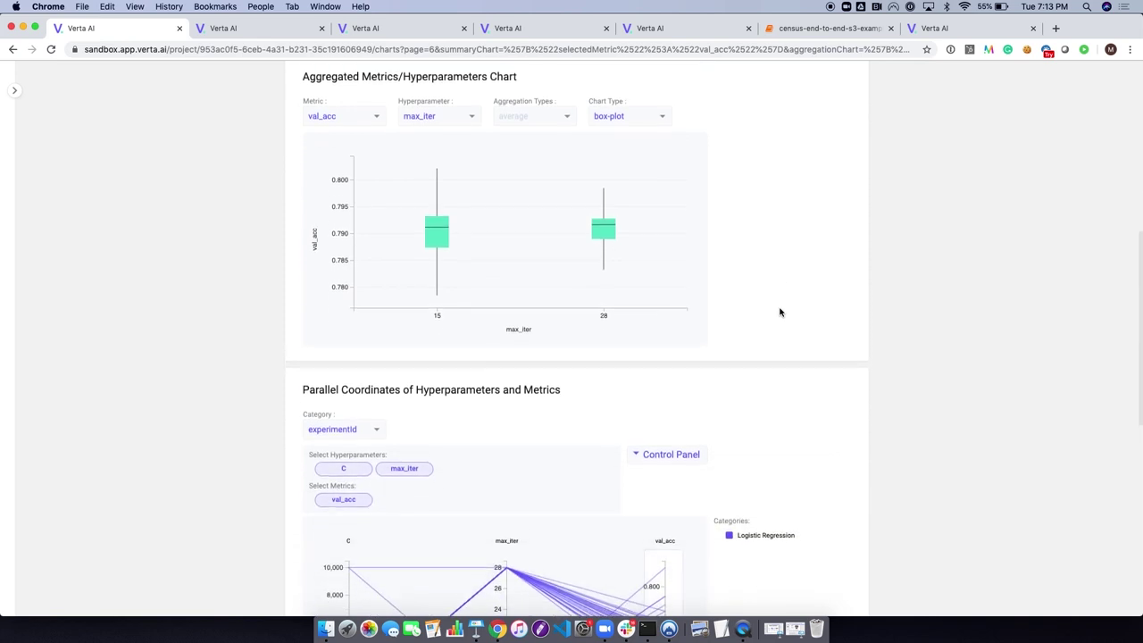
scroll(780, 312, down, 1)
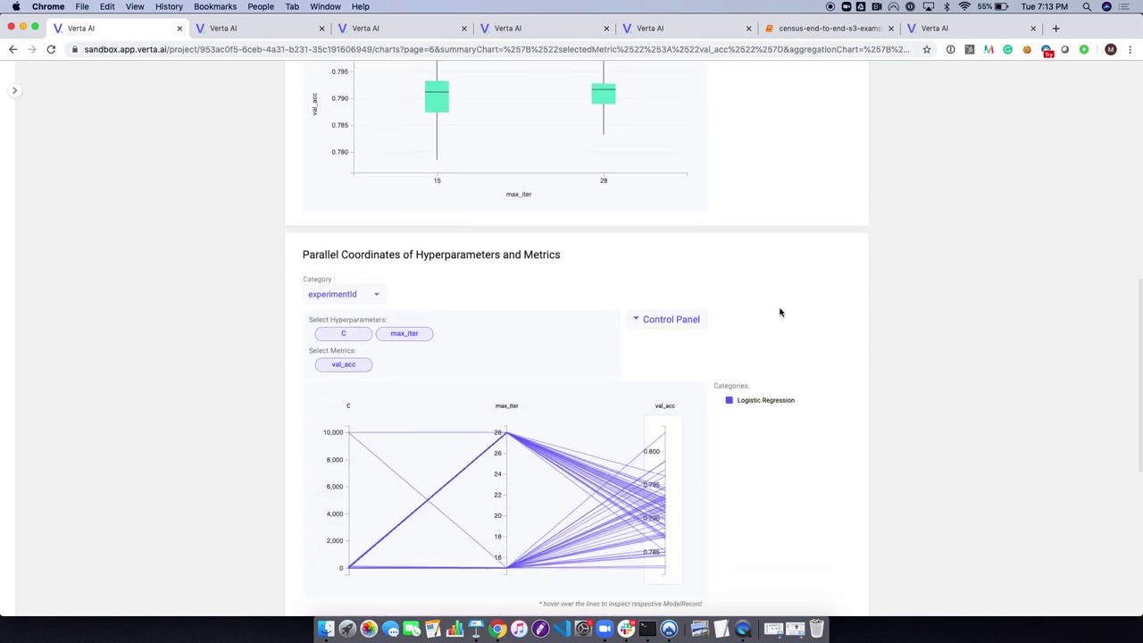
scroll(779, 312, down, 10)
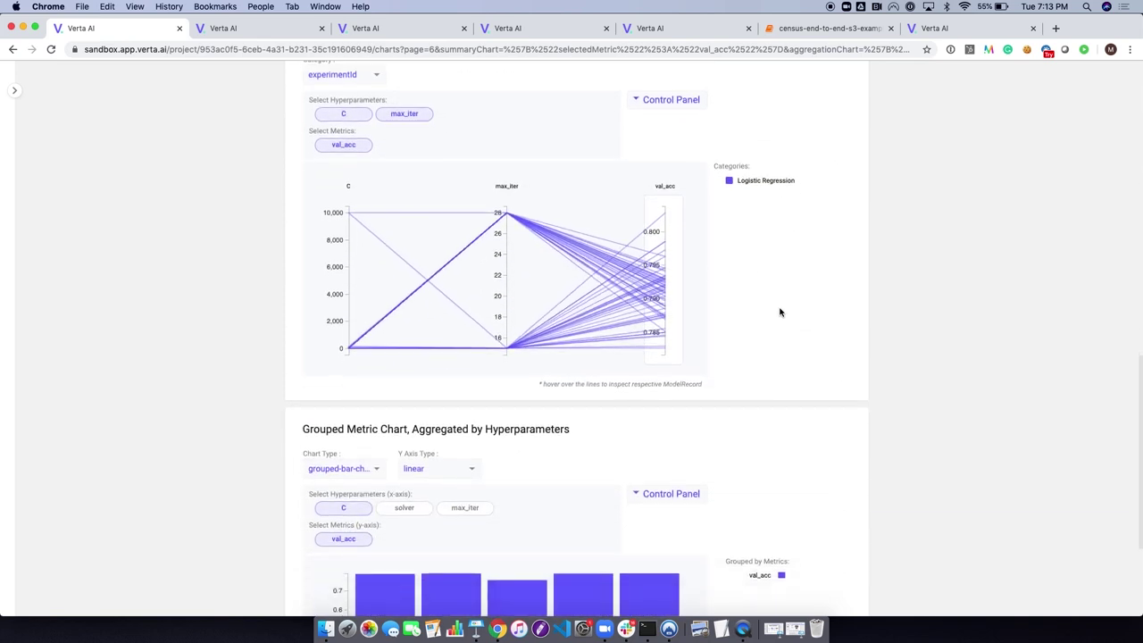
scroll(779, 311, down, 1)
scroll(779, 312, up, 15)
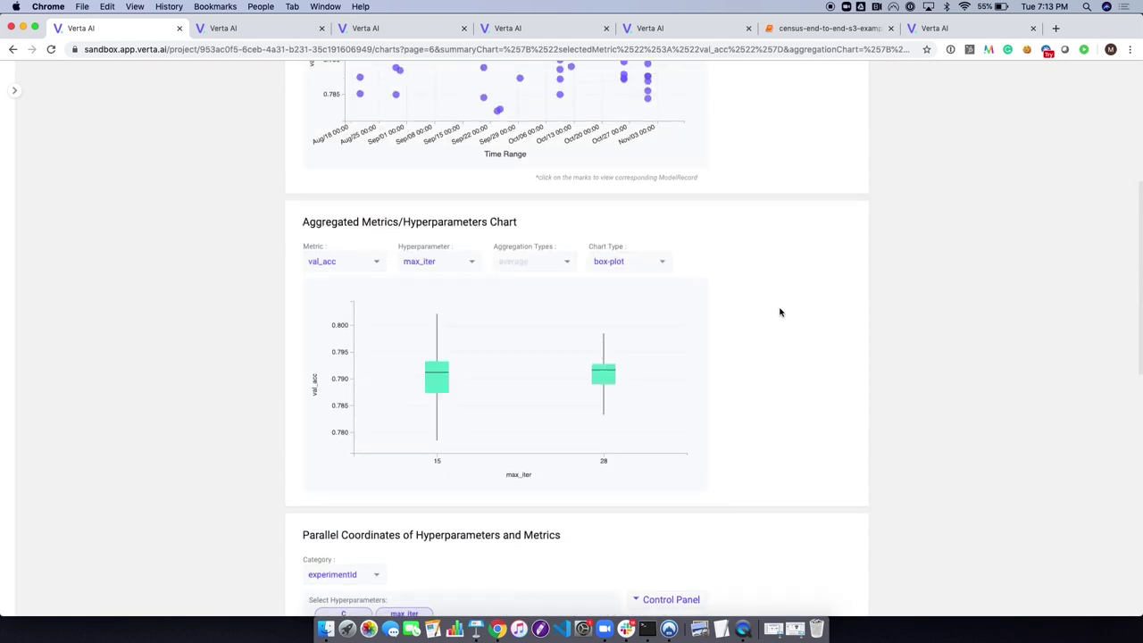
click(475, 116)
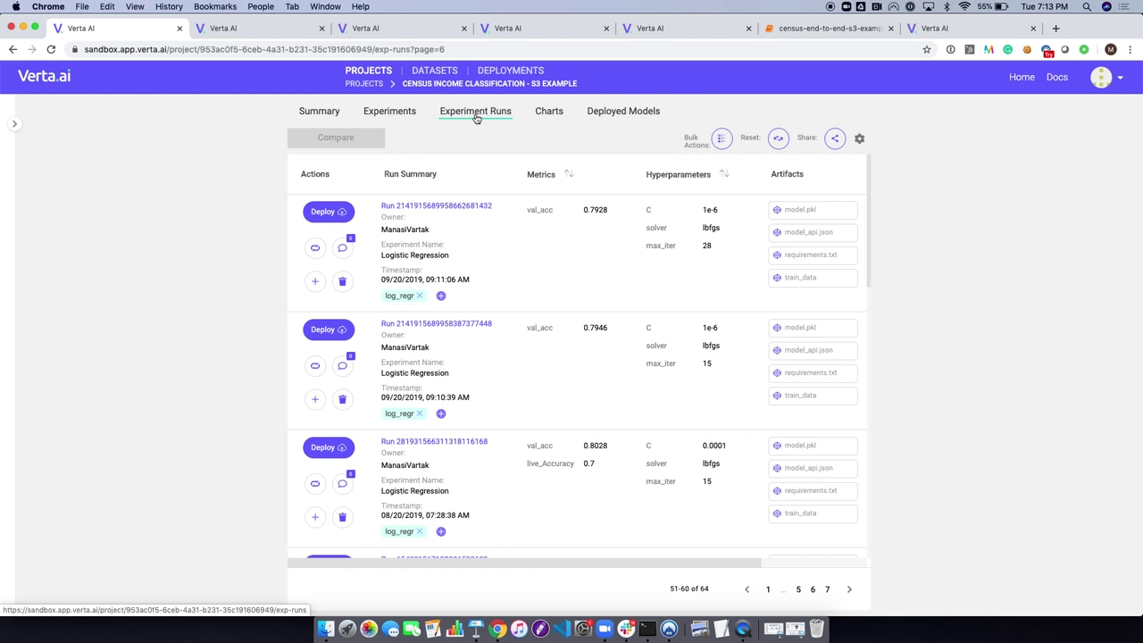
Switch to the already open Compare Models page for the two logistic regression runs and enlarge its display.
click(266, 31)
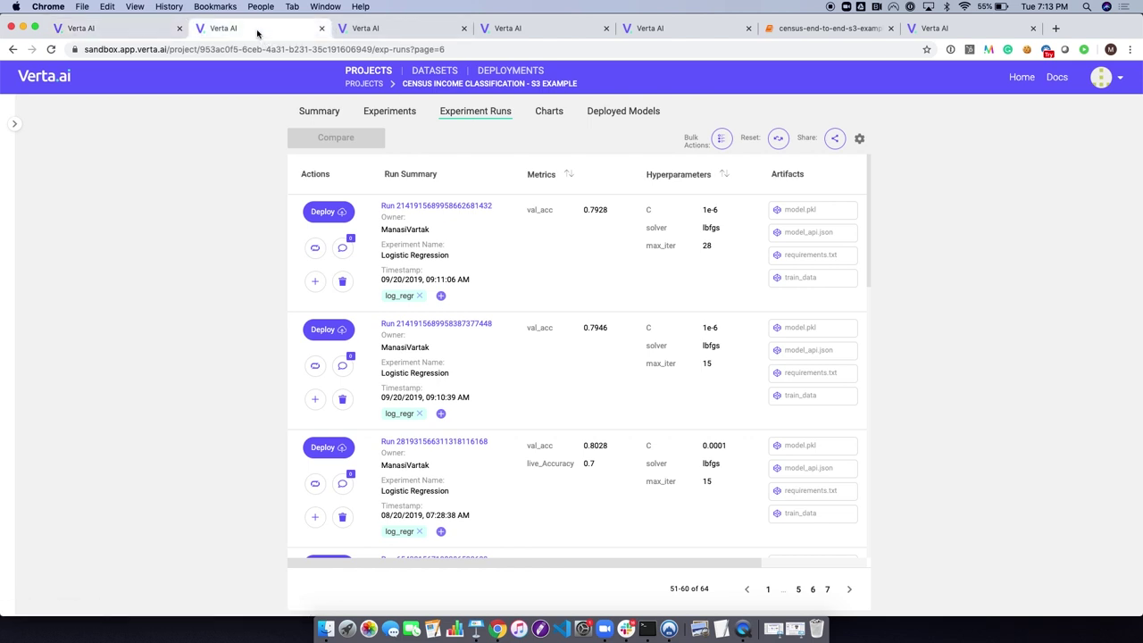
click(384, 32)
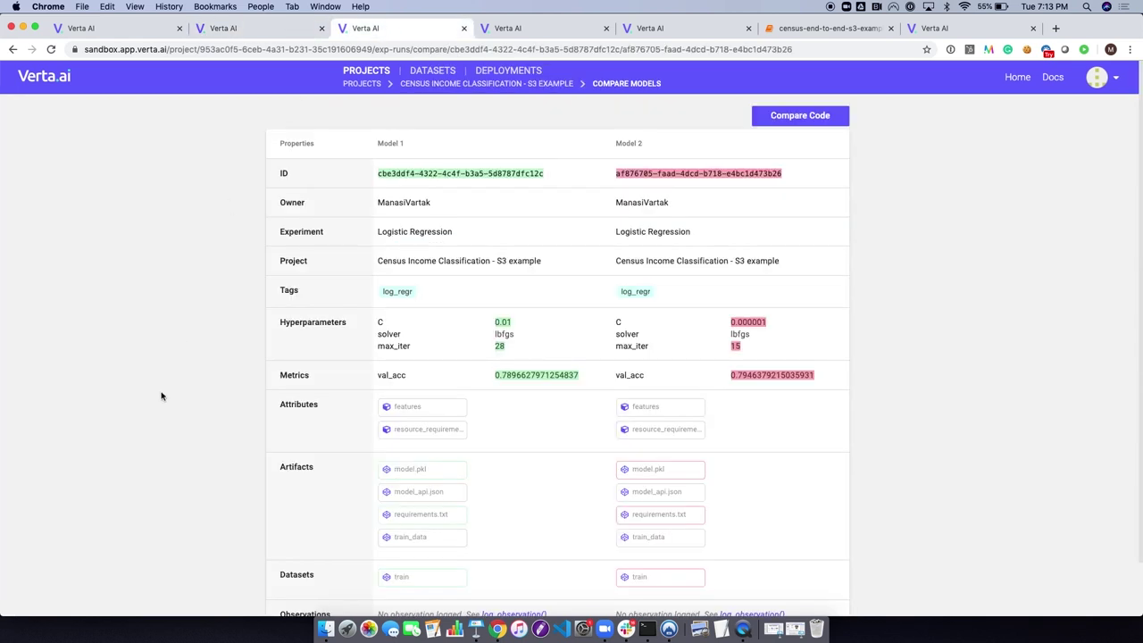
key(super+equal)
key(super+equal)
key(super+equal)
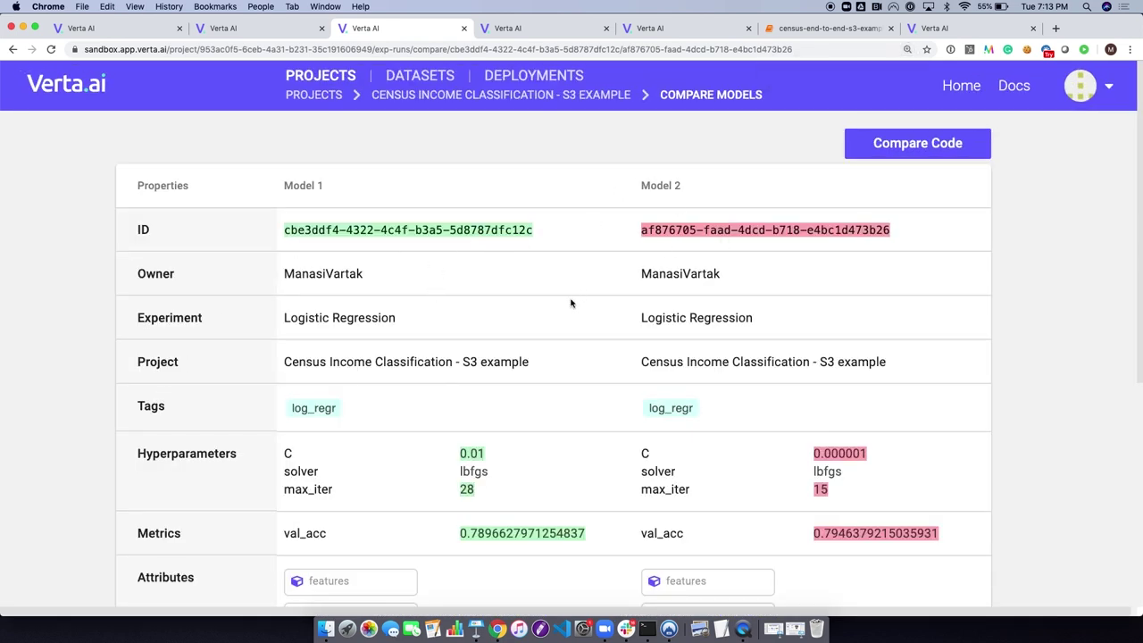
Review the two models' hyperparameters, metrics and artifacts, and view the comparison of their train datasets.
scroll(572, 301, down, 4)
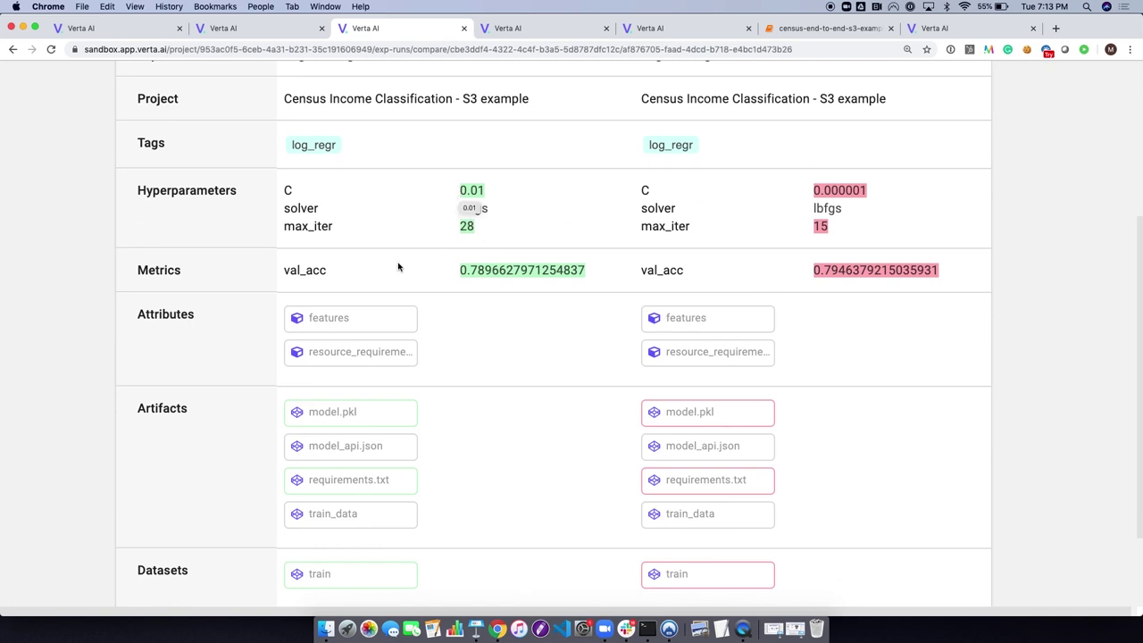
scroll(398, 262, down, 2)
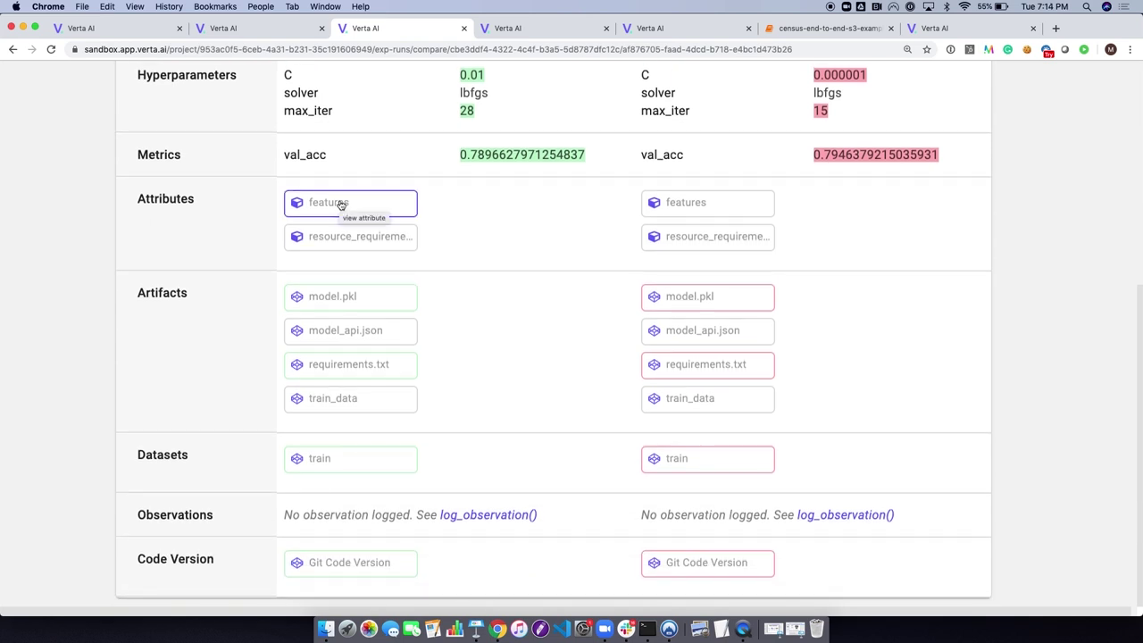
scroll(448, 226, down, 1)
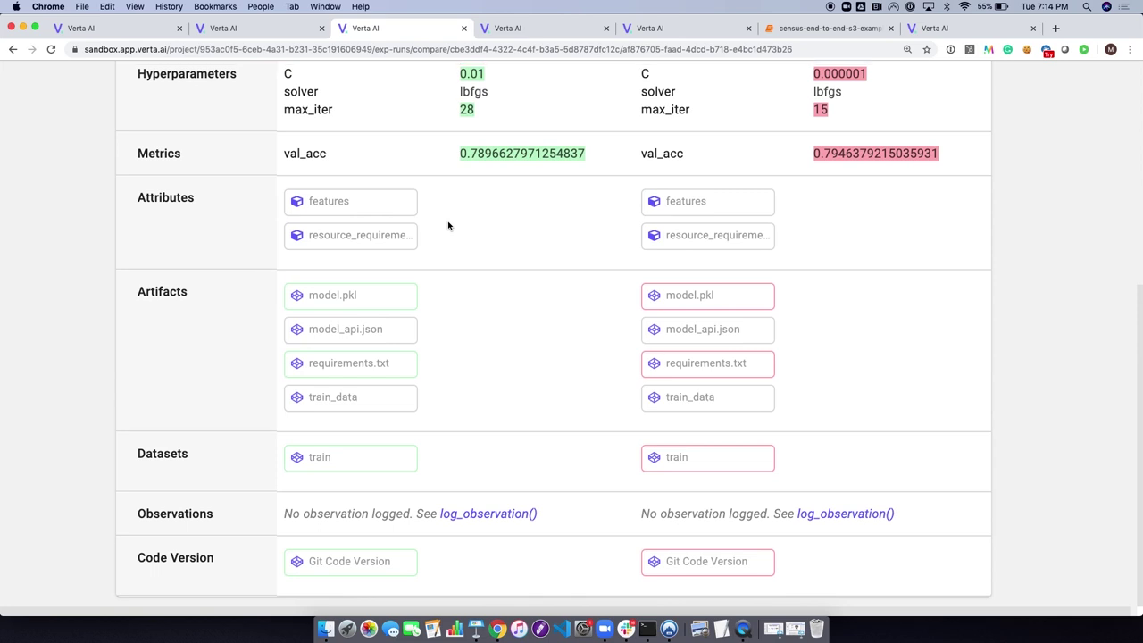
click(371, 467)
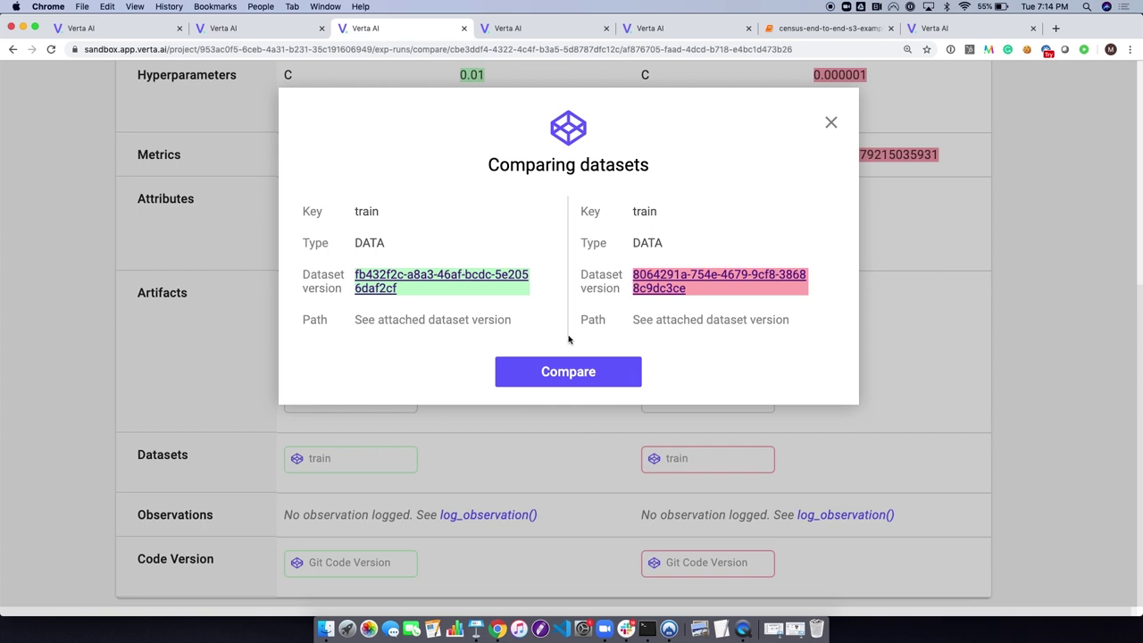
click(829, 125)
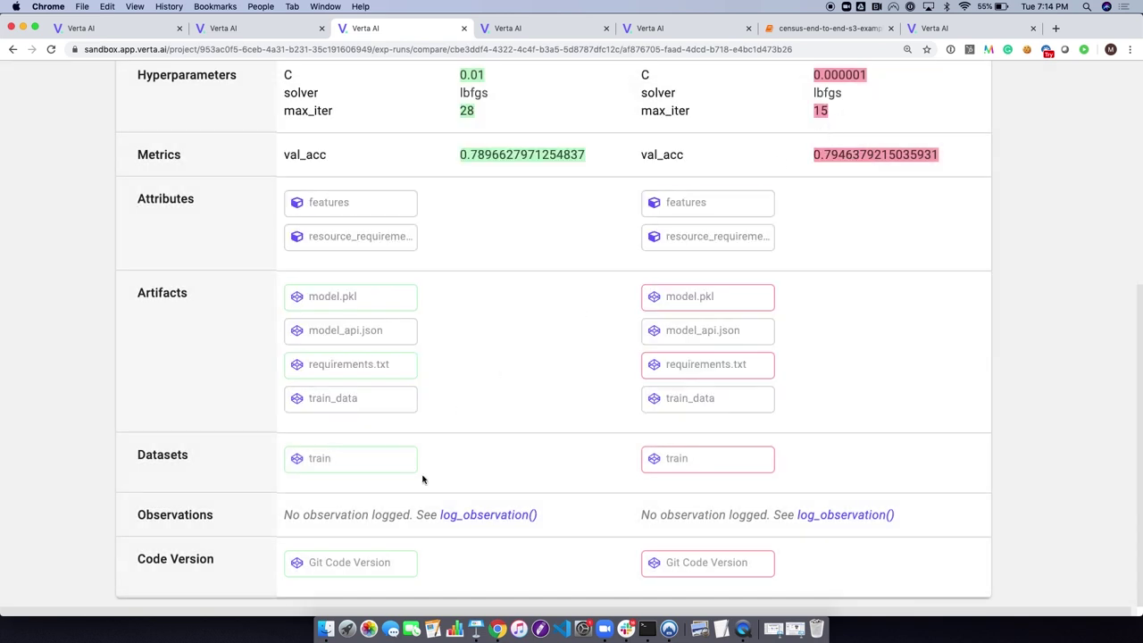
View Model 2's Git code version details, and open the code comparison between the two models.
click(686, 566)
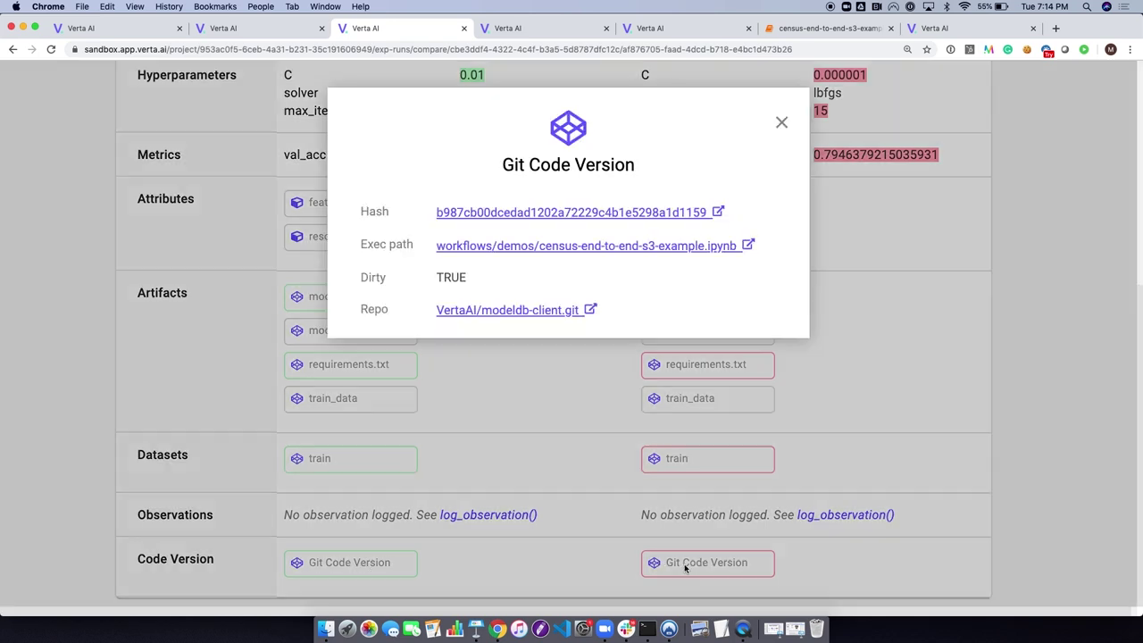
click(779, 124)
scroll(548, 286, up, 5)
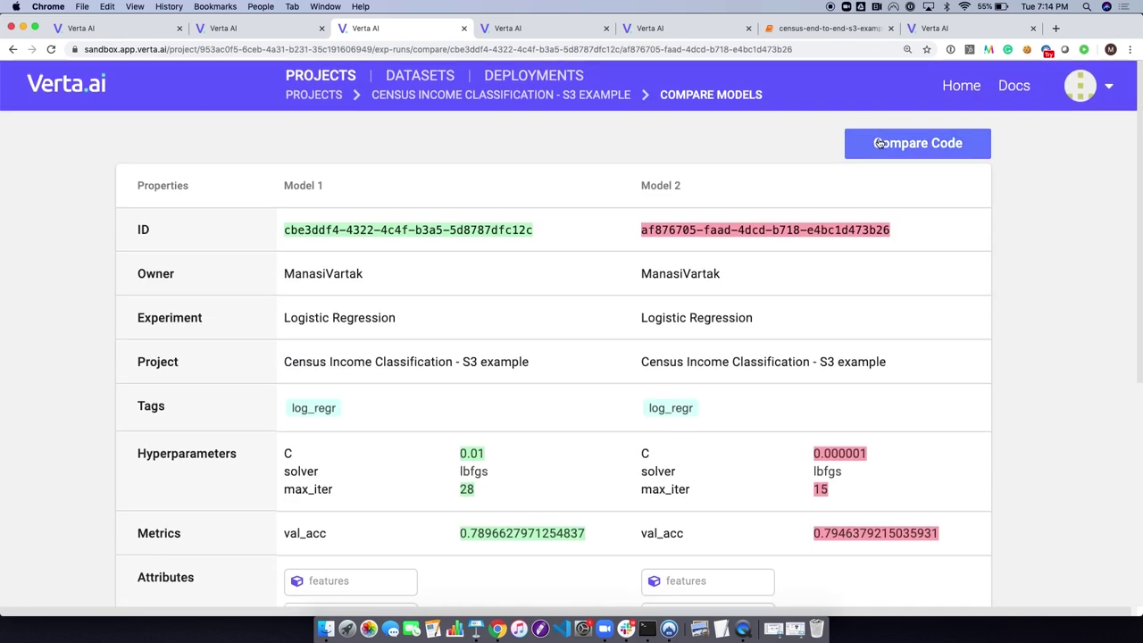
click(878, 142)
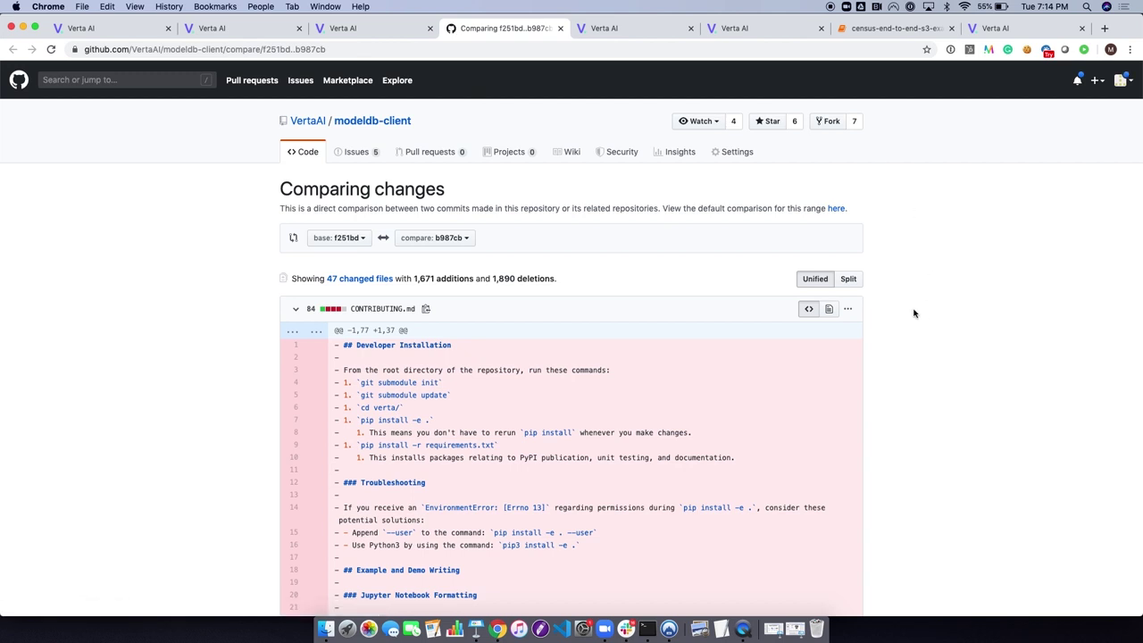
Review the open Census dataset version comparison down to its path info, and go back to the model comparison.
click(630, 34)
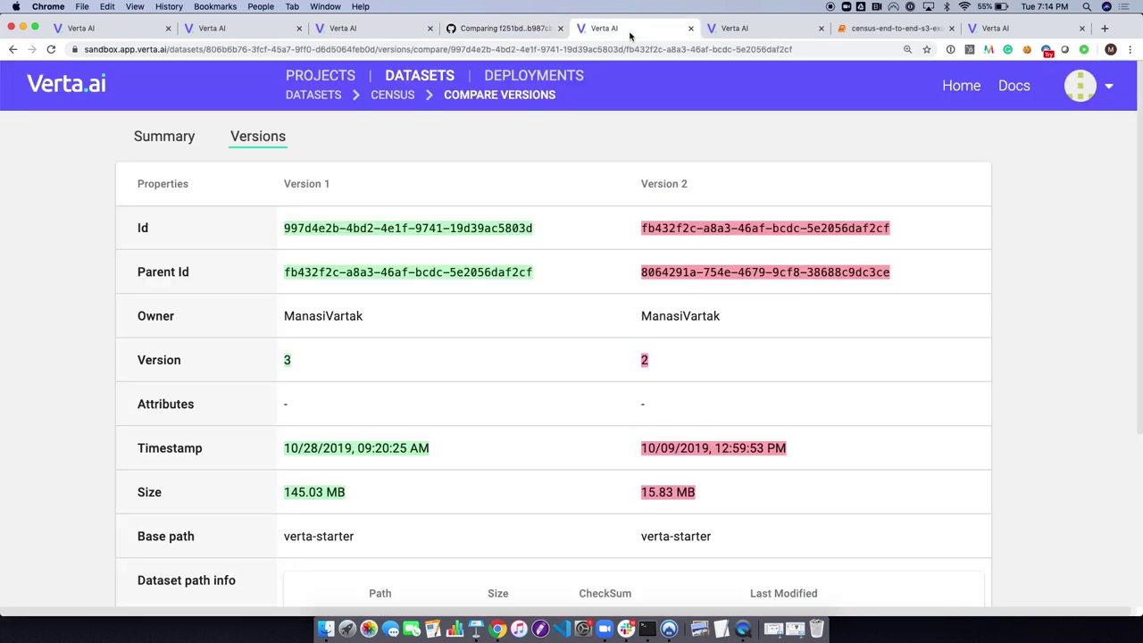
scroll(547, 273, down, 5)
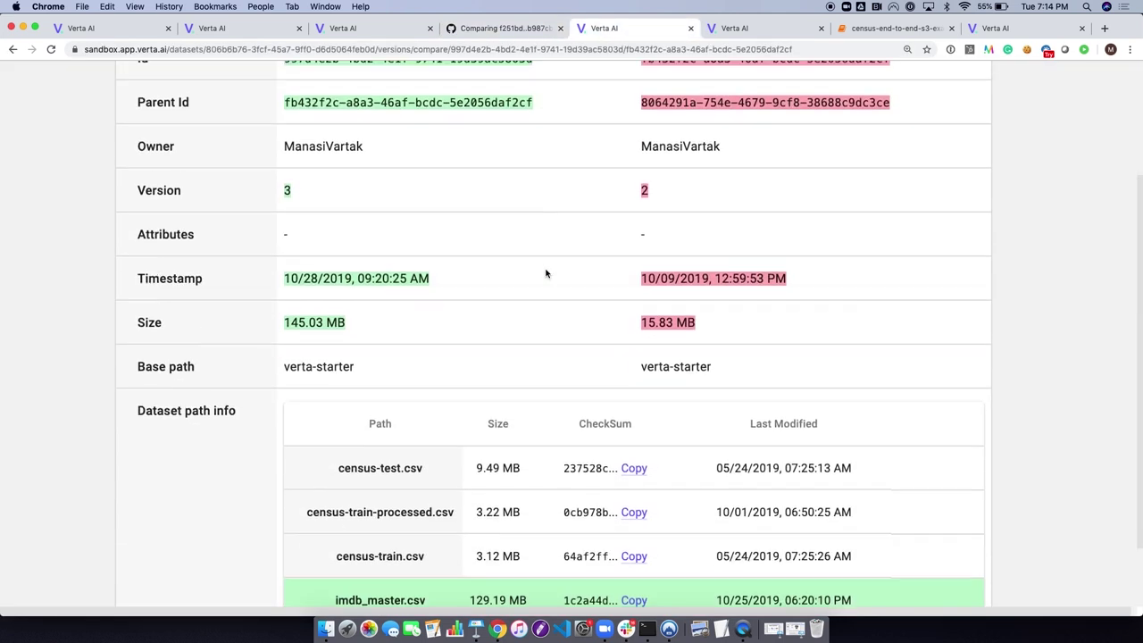
scroll(547, 273, down, 2)
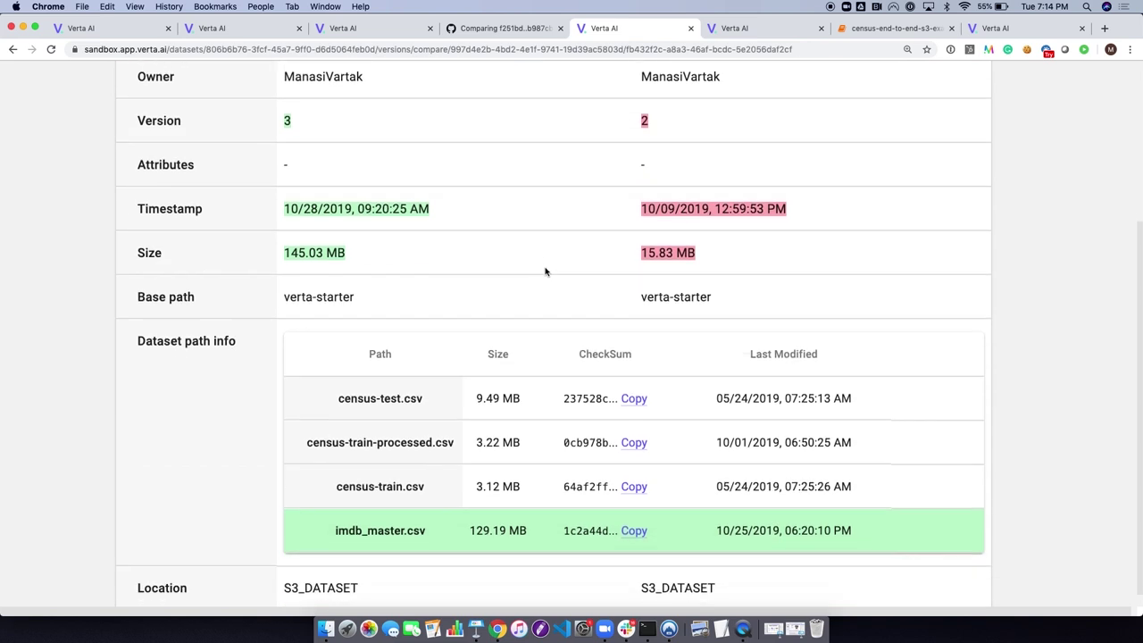
click(359, 33)
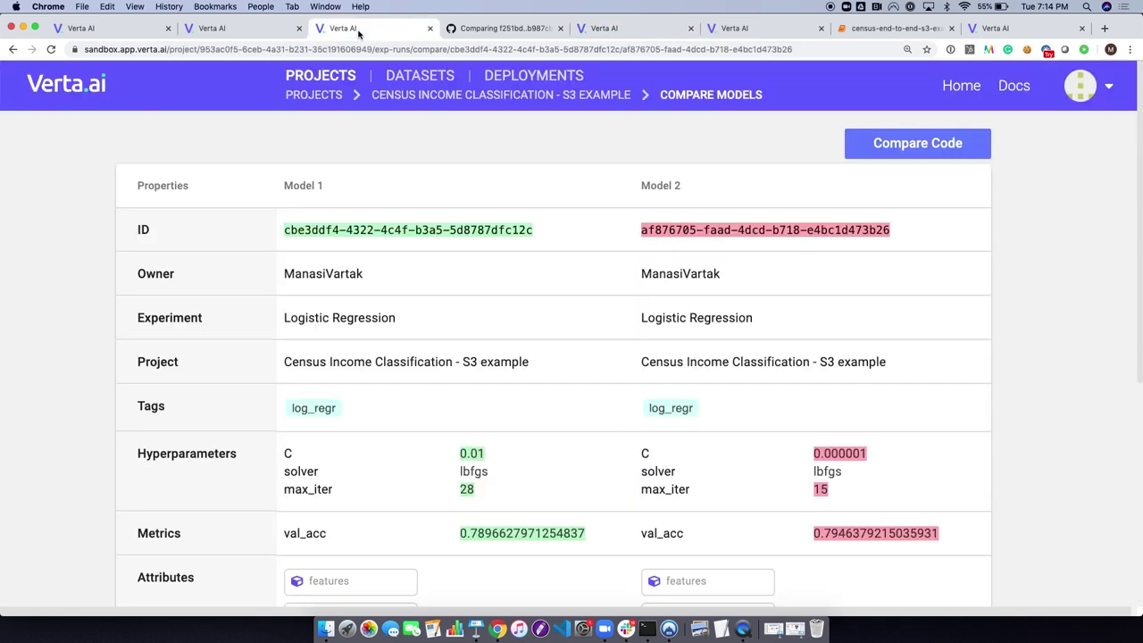
Reopen the Census dataset version comparison and review both versions' properties, timestamps, sizes and dataset path info.
scroll(393, 324, down, 10)
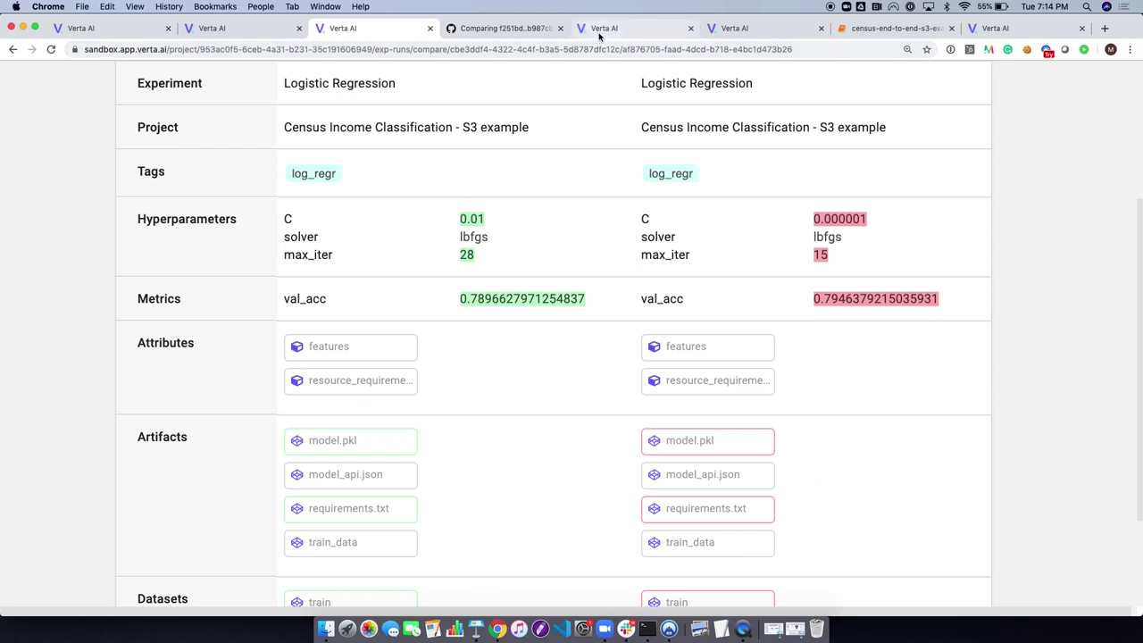
click(597, 33)
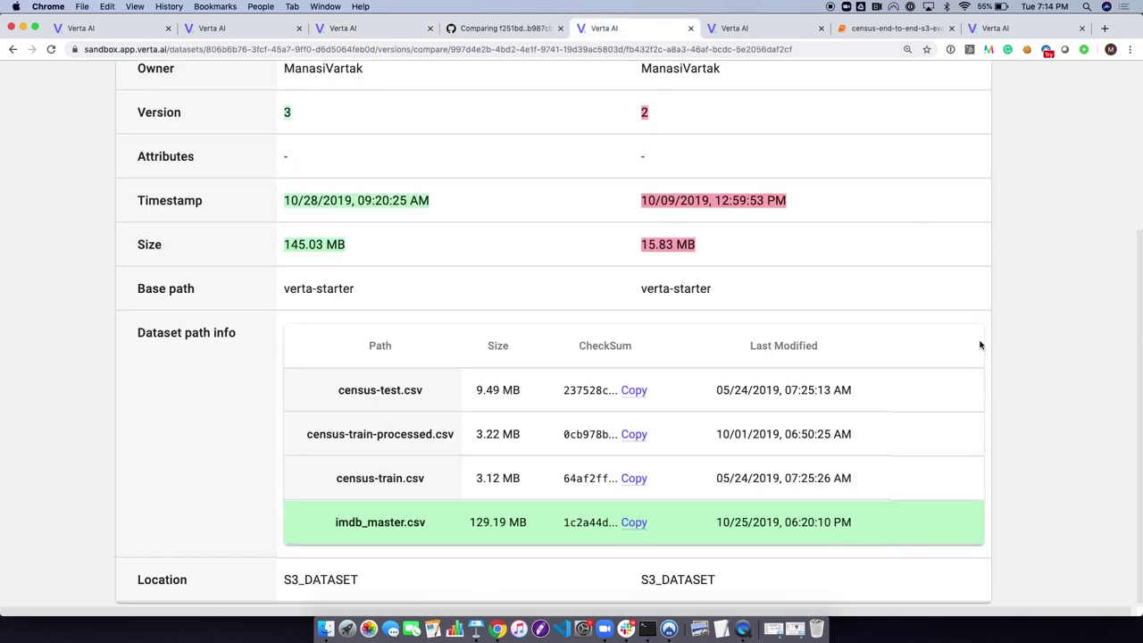
scroll(1017, 365, up, 3)
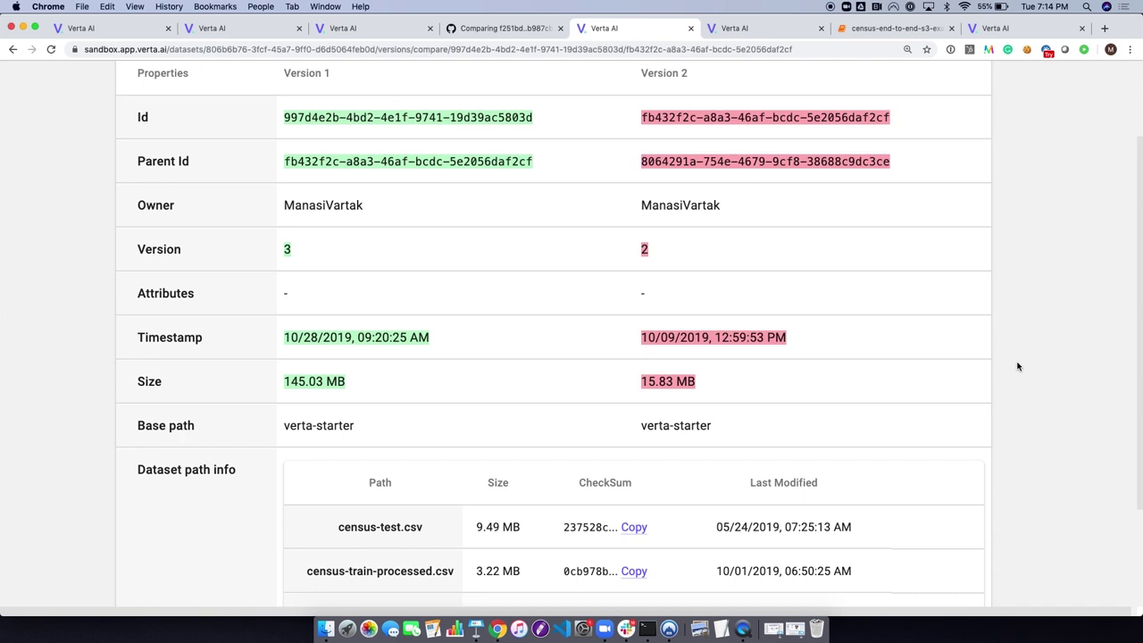
scroll(1017, 366, up, 2)
scroll(1017, 366, up, 1)
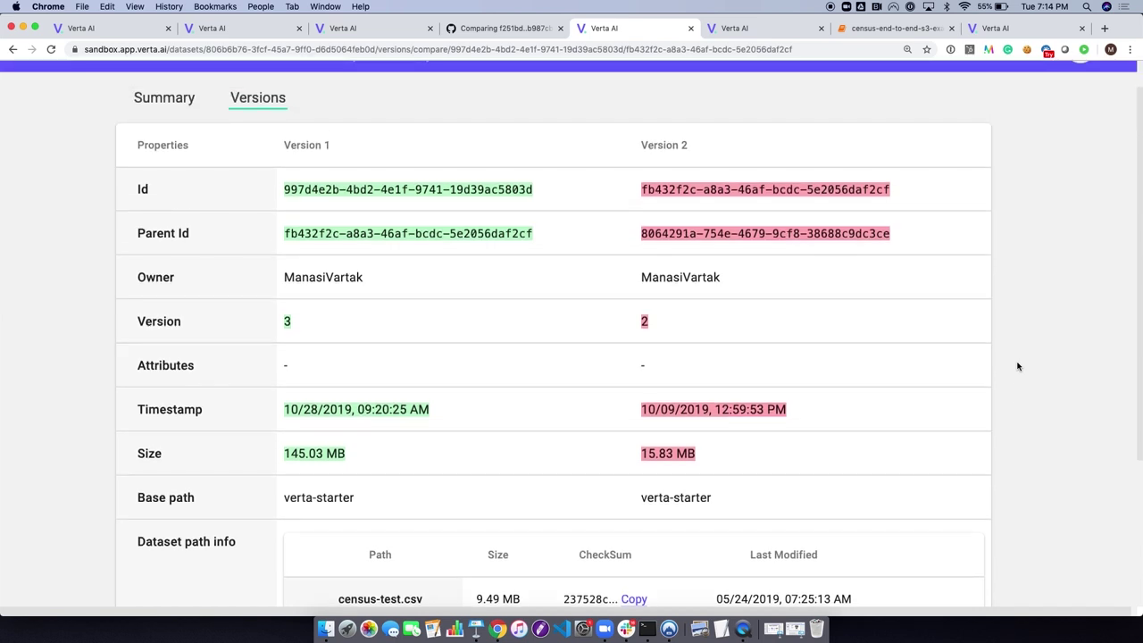
scroll(1016, 366, down, 5)
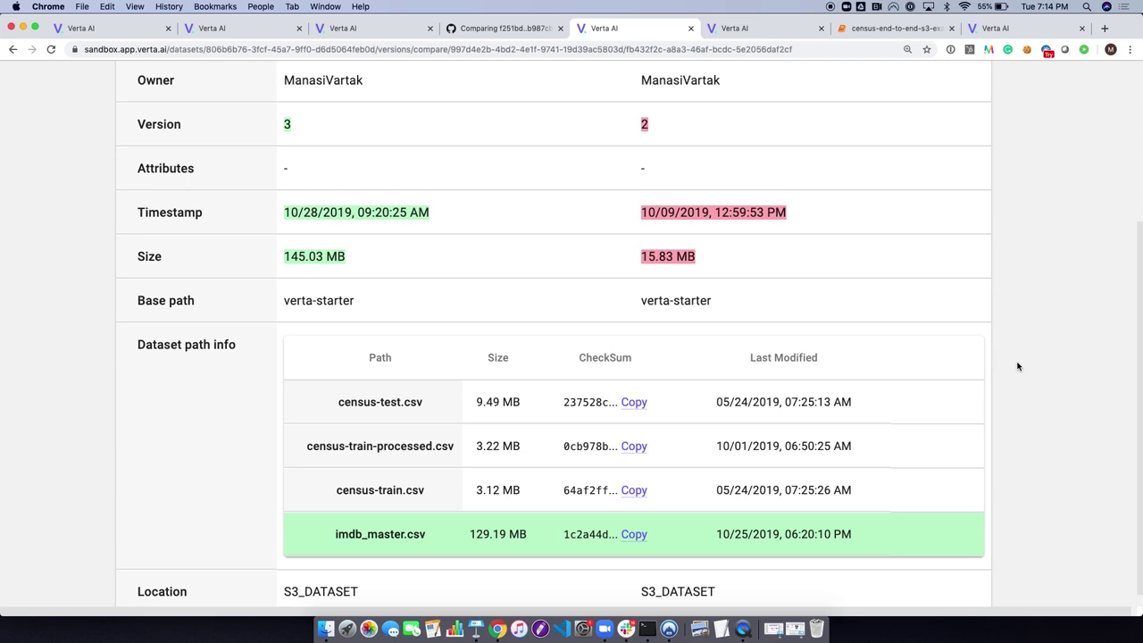
scroll(1017, 366, down, 1)
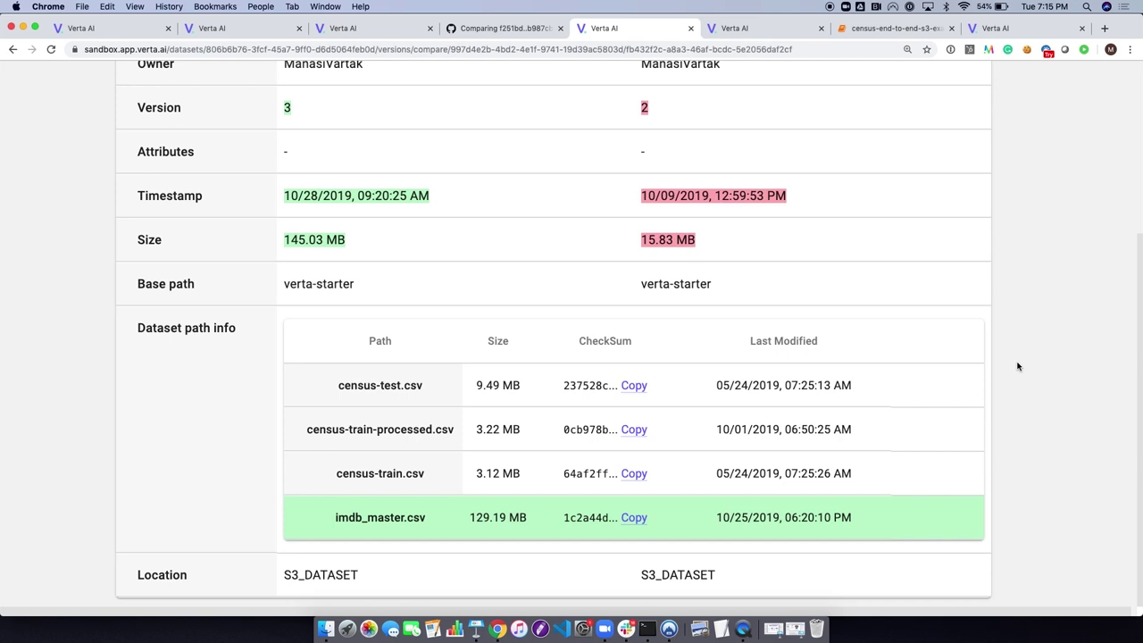
scroll(1017, 366, up, 5)
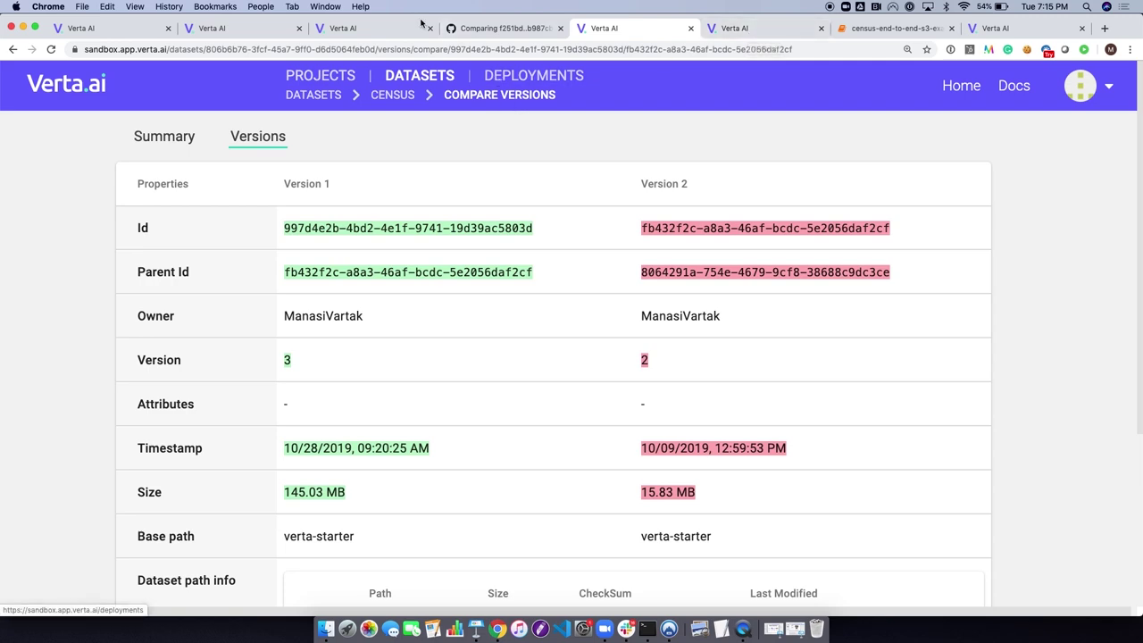
Return from the model comparison to the Census Income Classification experiment runs and remove both runs from the comparison selection.
click(352, 29)
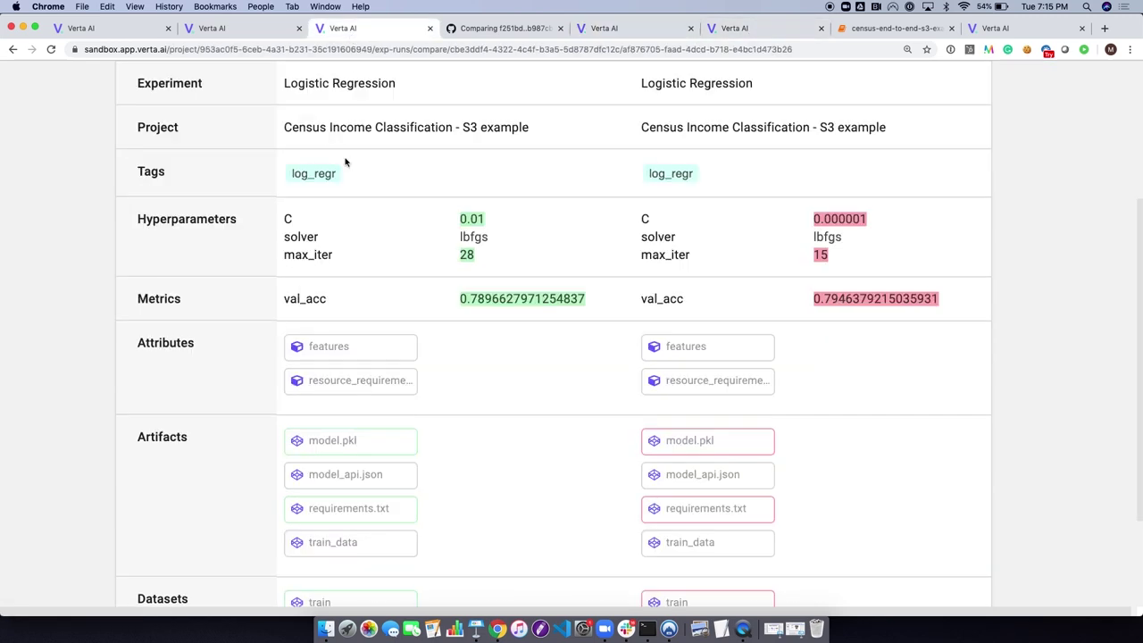
scroll(349, 204, up, 5)
click(443, 95)
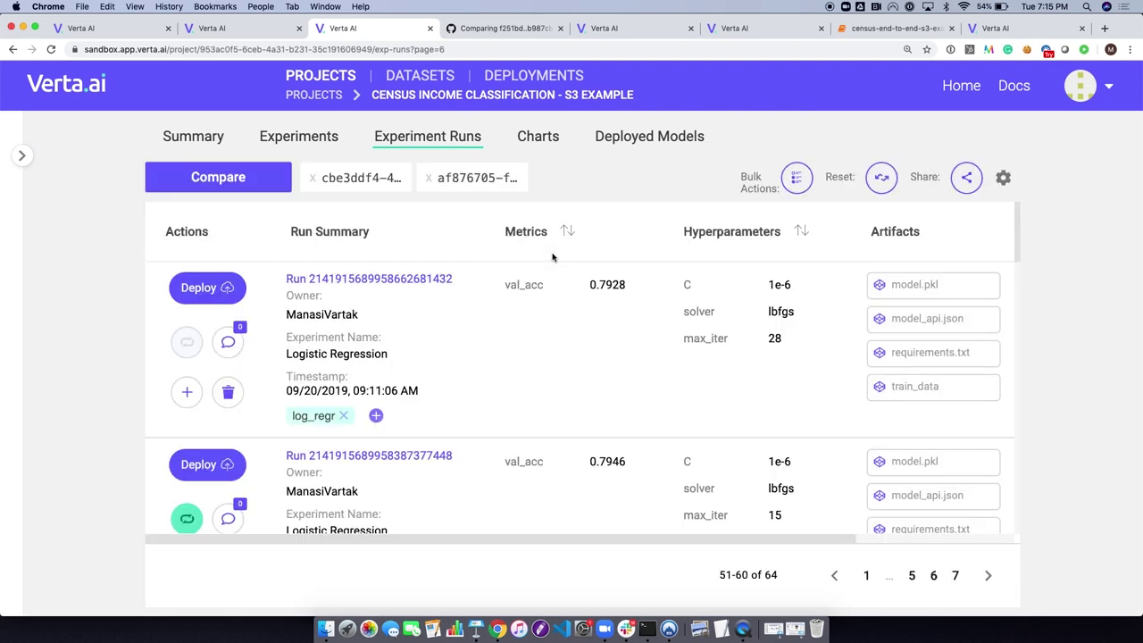
click(313, 178)
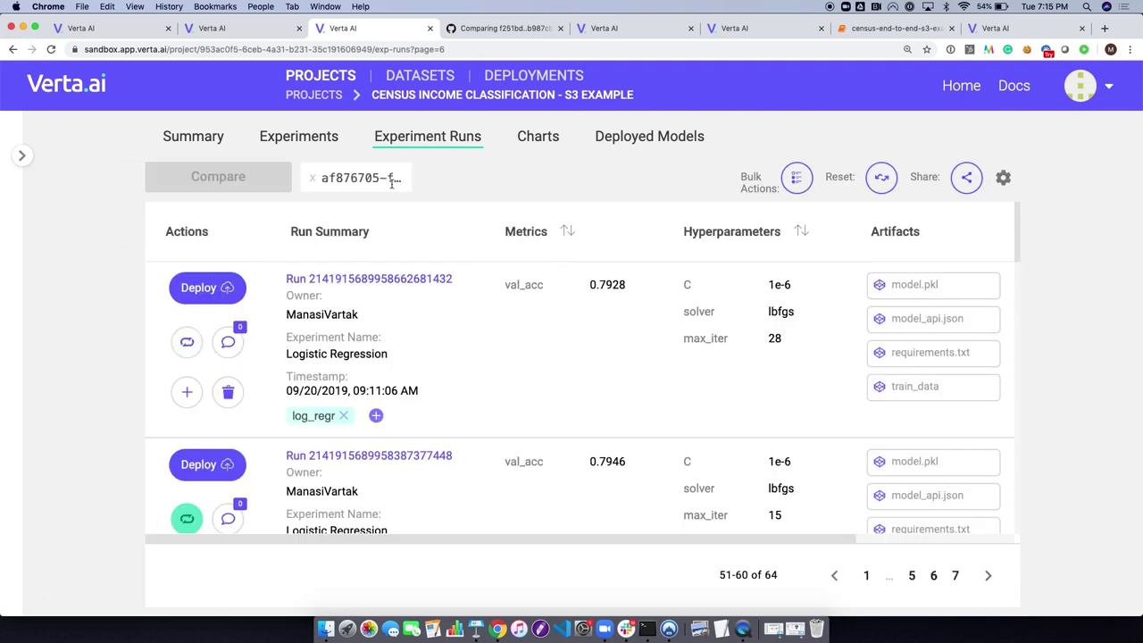
click(311, 178)
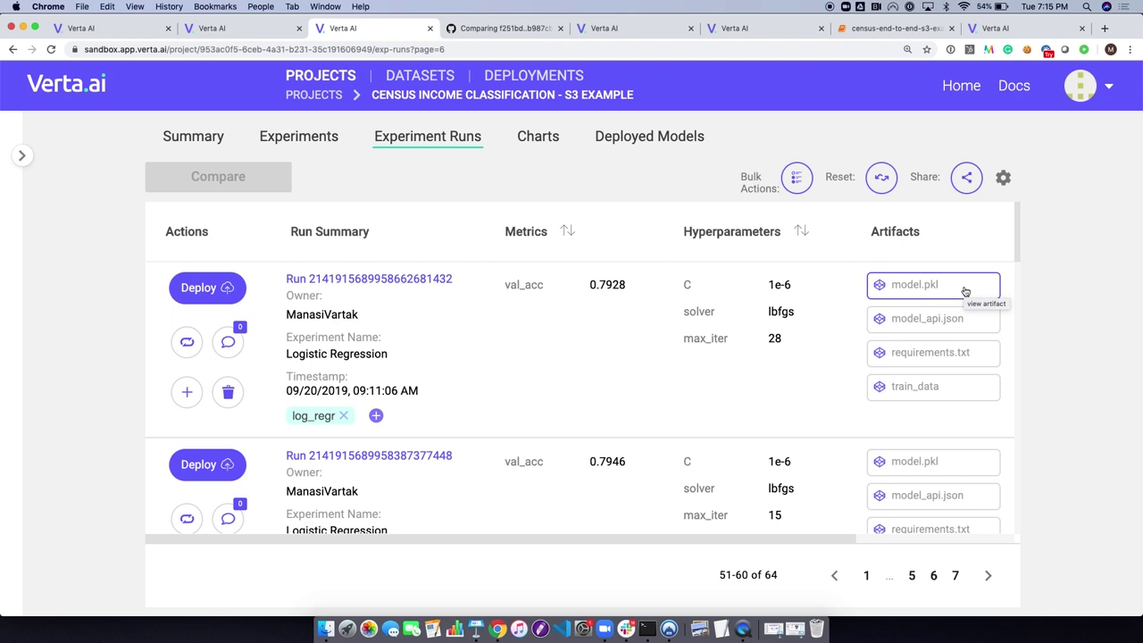
Preview the model_api.json artifact of the first listed run, read through its input fields, and close the artifact.
click(951, 319)
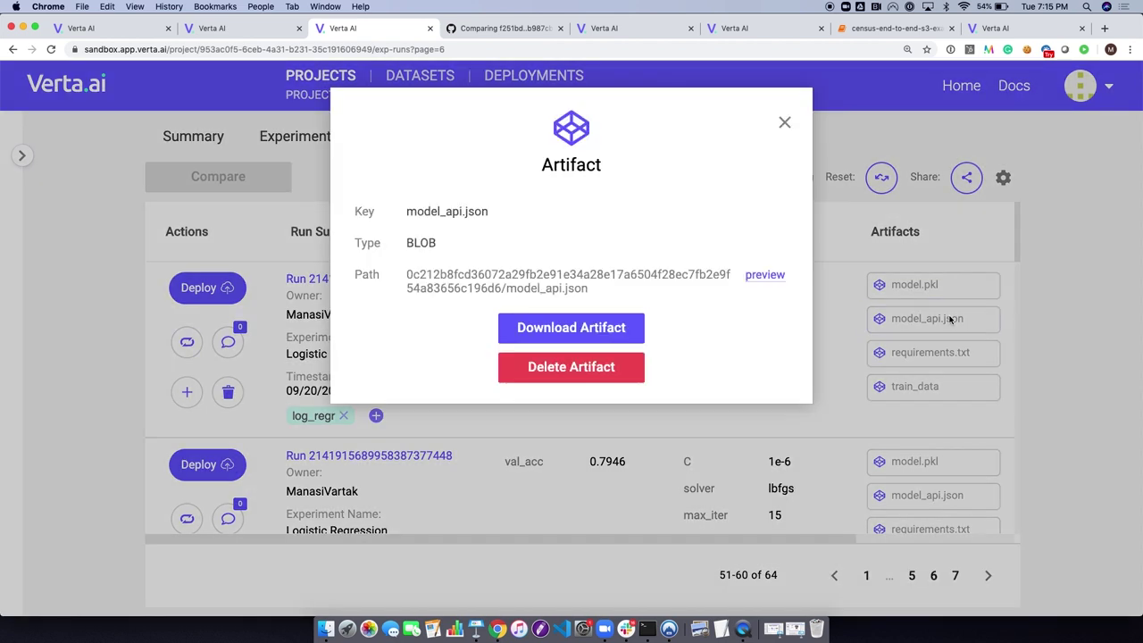
click(763, 277)
scroll(629, 389, down, 2)
scroll(629, 389, down, 1)
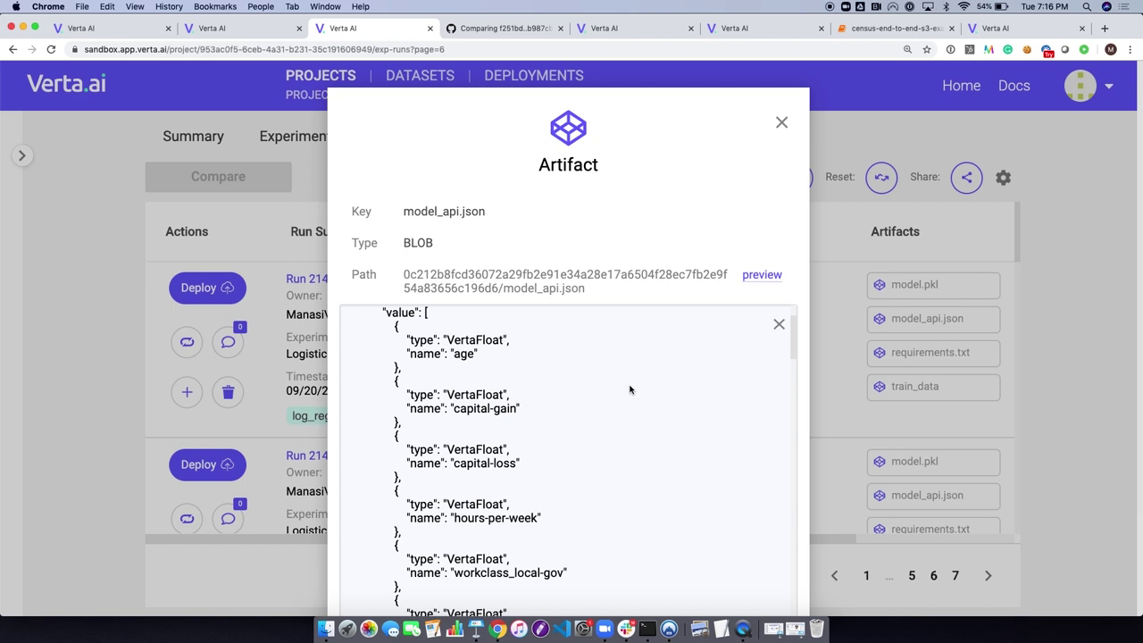
scroll(629, 389, down, 10)
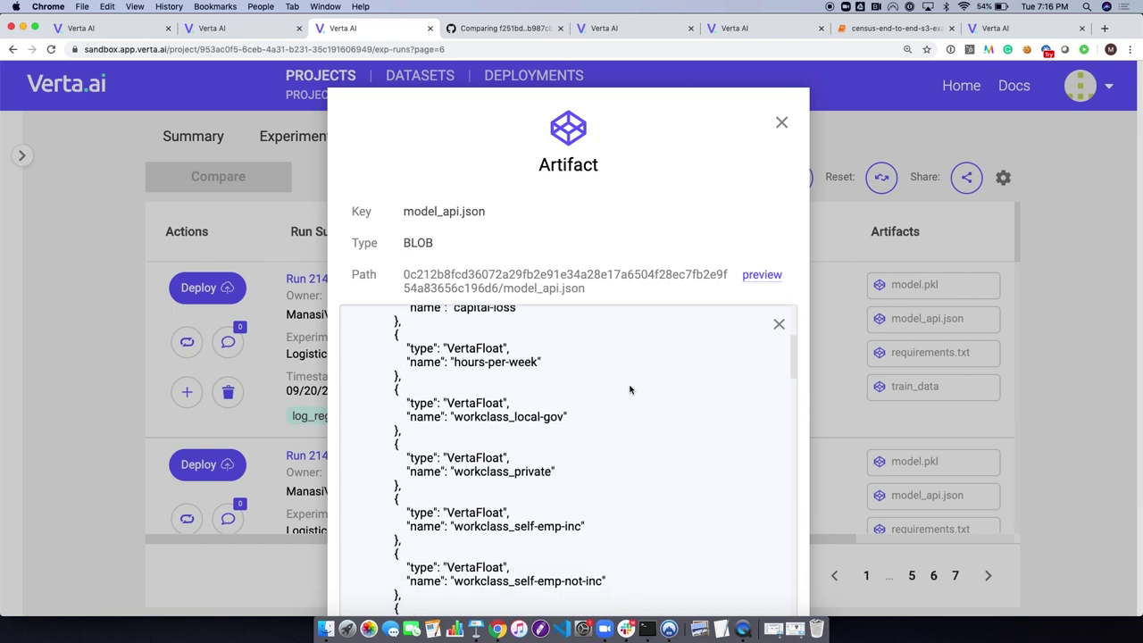
scroll(629, 389, down, 20)
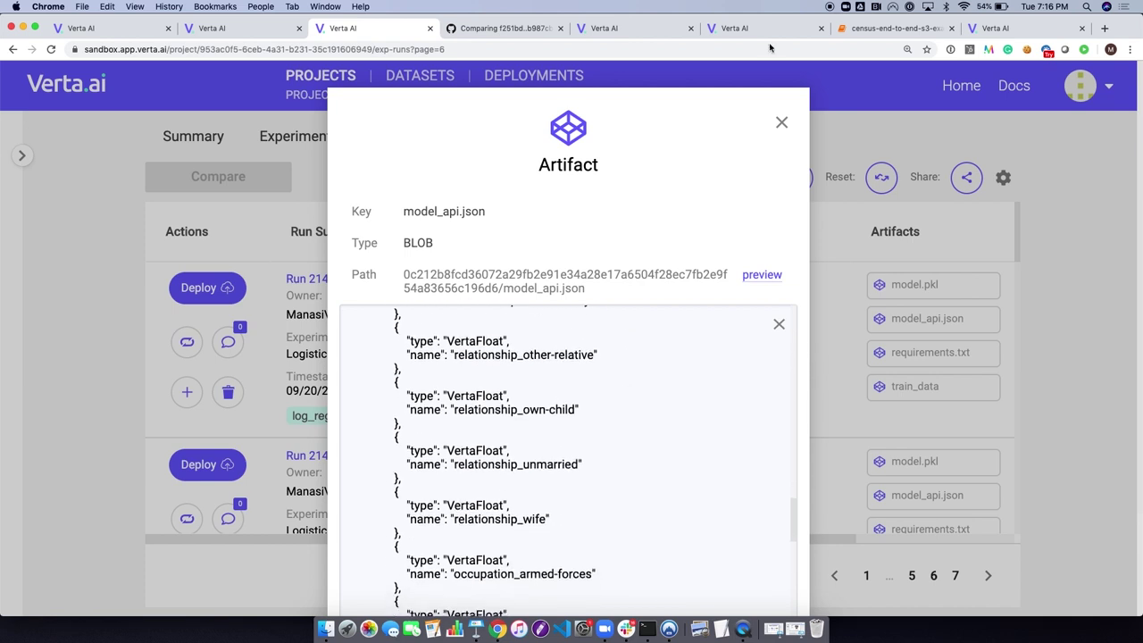
click(781, 122)
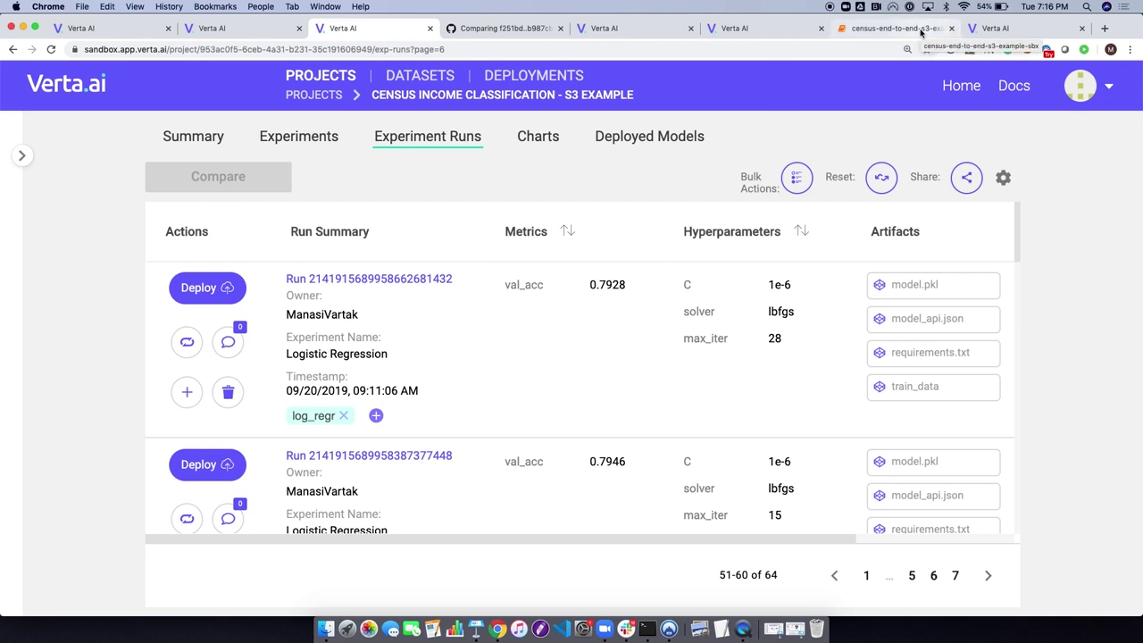
Switch to the census-end-to-end-s3-example-sbx notebook in Jupyter, enlarge its display, and review it down to the Run Validation code.
click(893, 28)
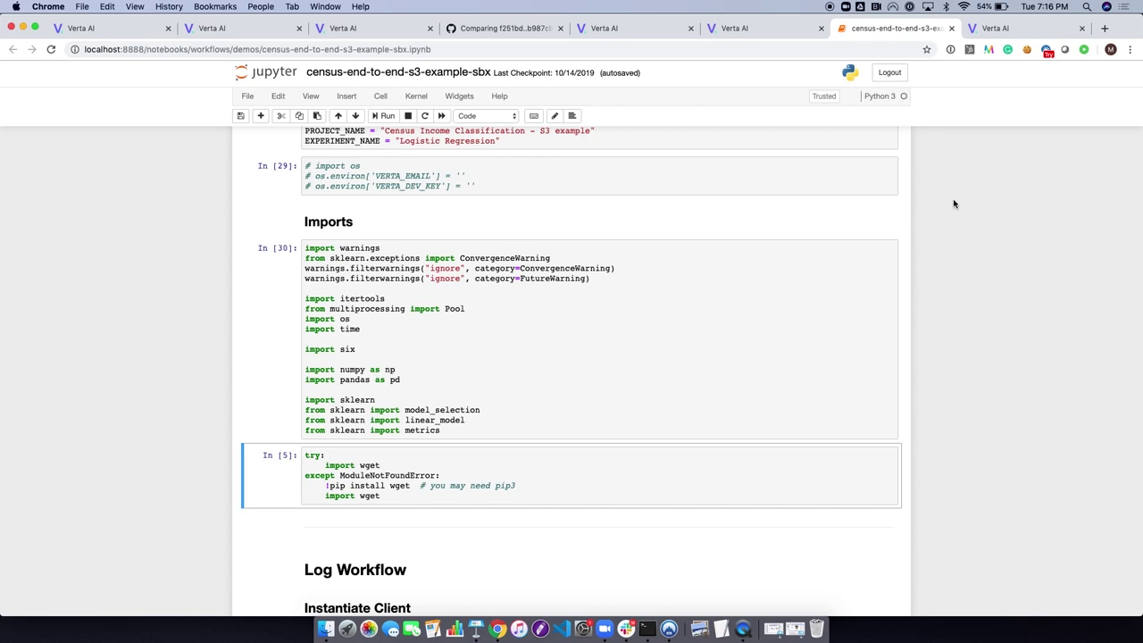
key(super+equal)
key(super+equal)
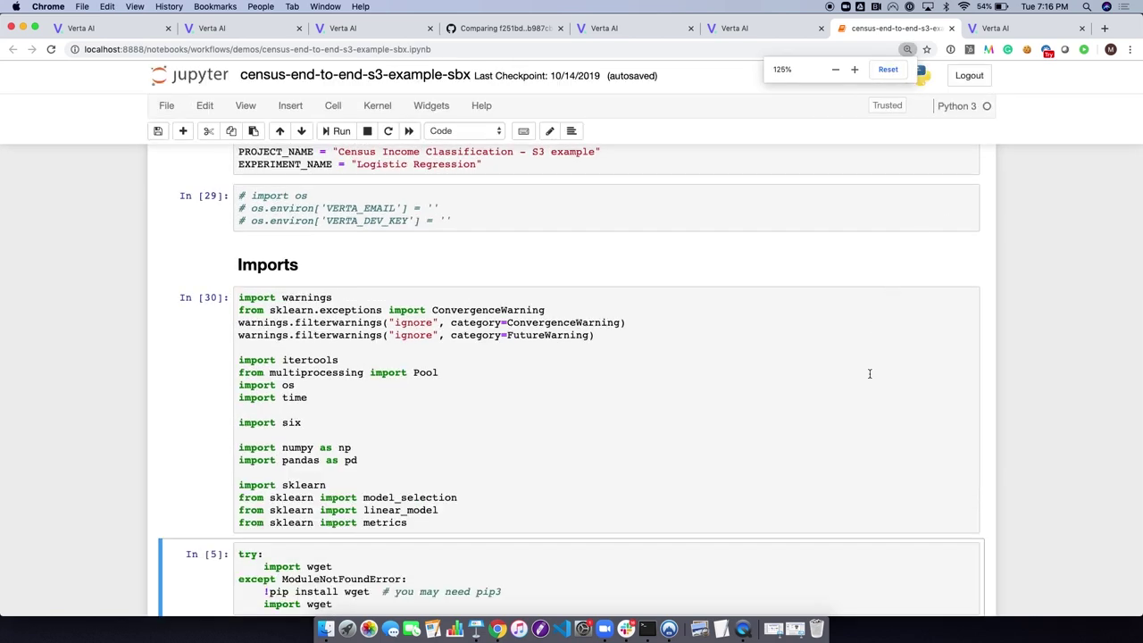
scroll(1031, 437, up, 5)
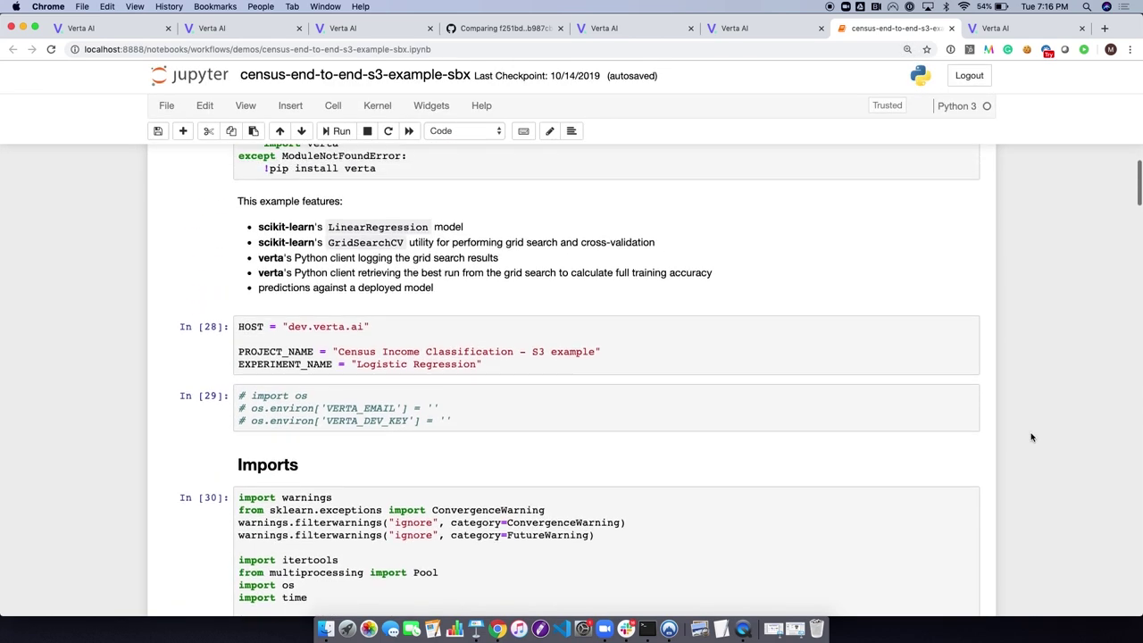
scroll(1031, 437, down, 10)
scroll(1031, 437, down, 15)
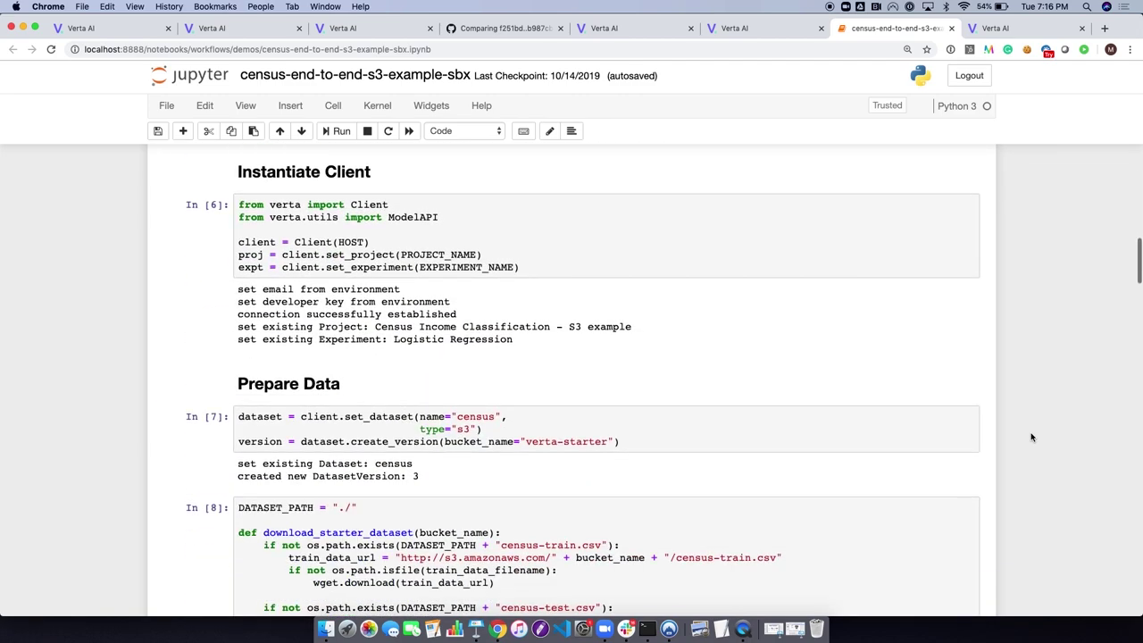
scroll(1031, 438, down, 10)
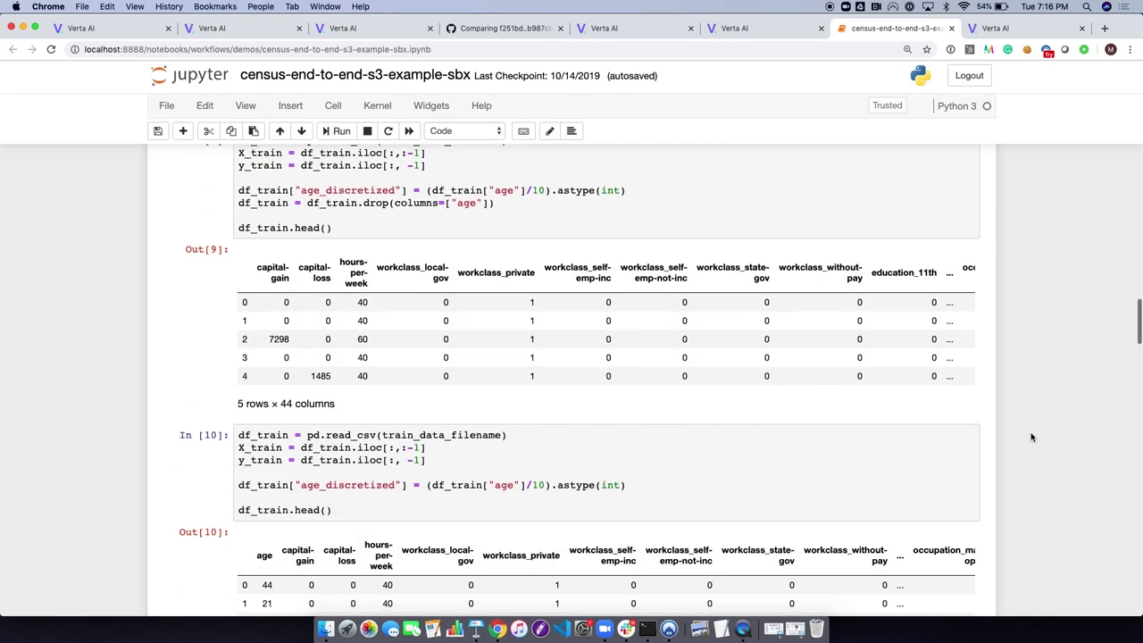
scroll(1031, 437, down, 7)
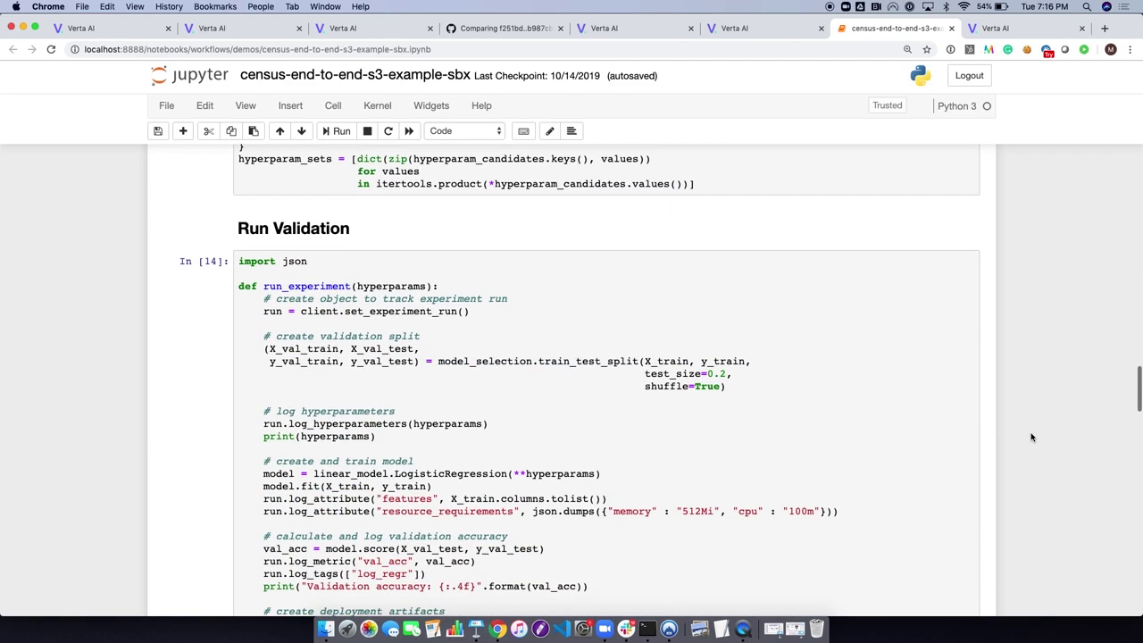
Highlight in turn the run_experiment code for logging hyperparameters, attributes, the val_acc metric, requirements, dataset version and code, then clear the selection.
drag(275, 390, 538, 390)
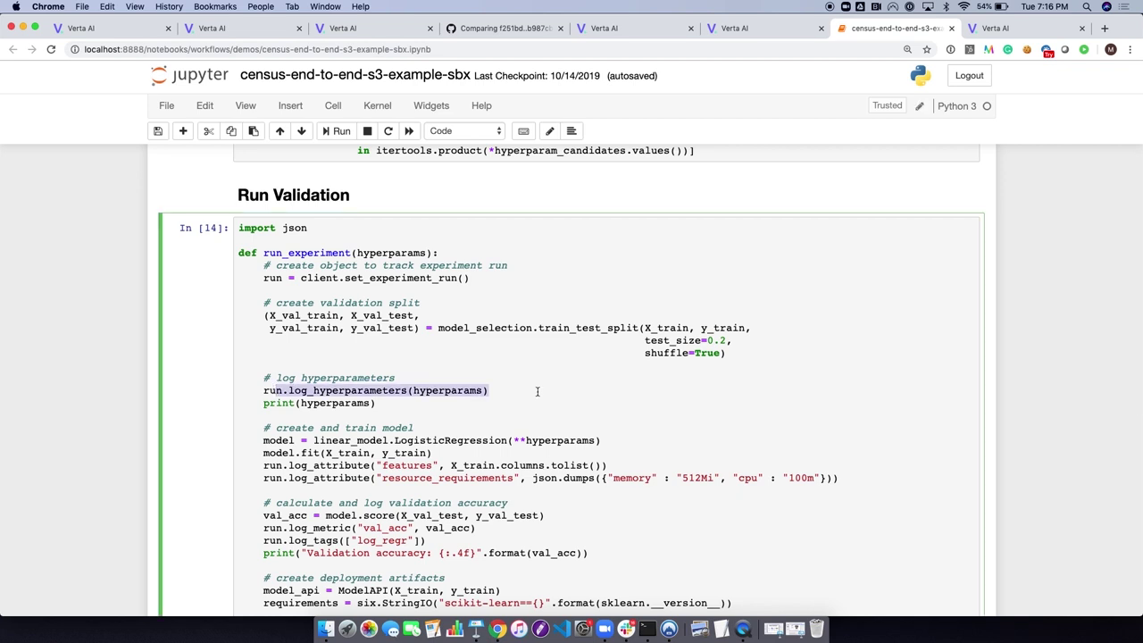
scroll(538, 391, down, 3)
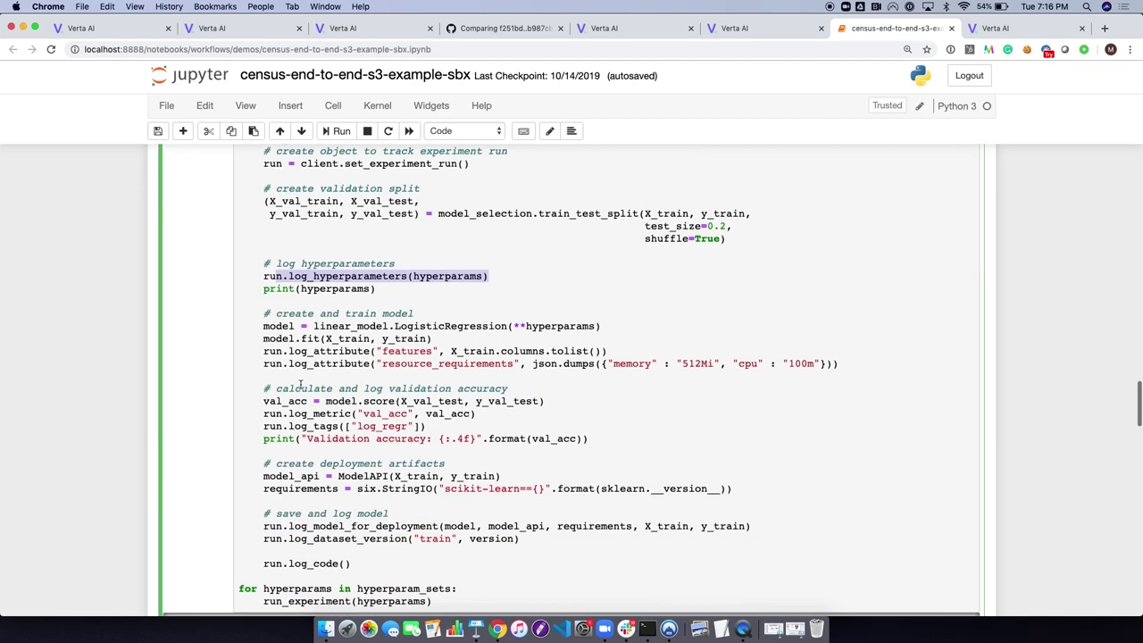
drag(287, 351, 486, 364)
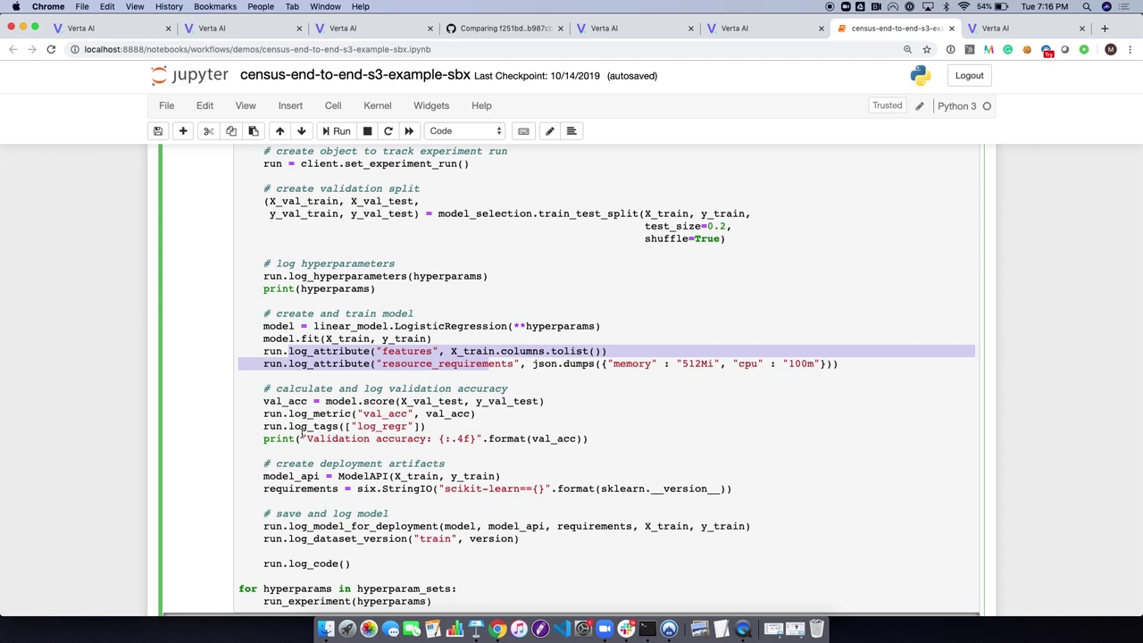
drag(288, 413, 425, 415)
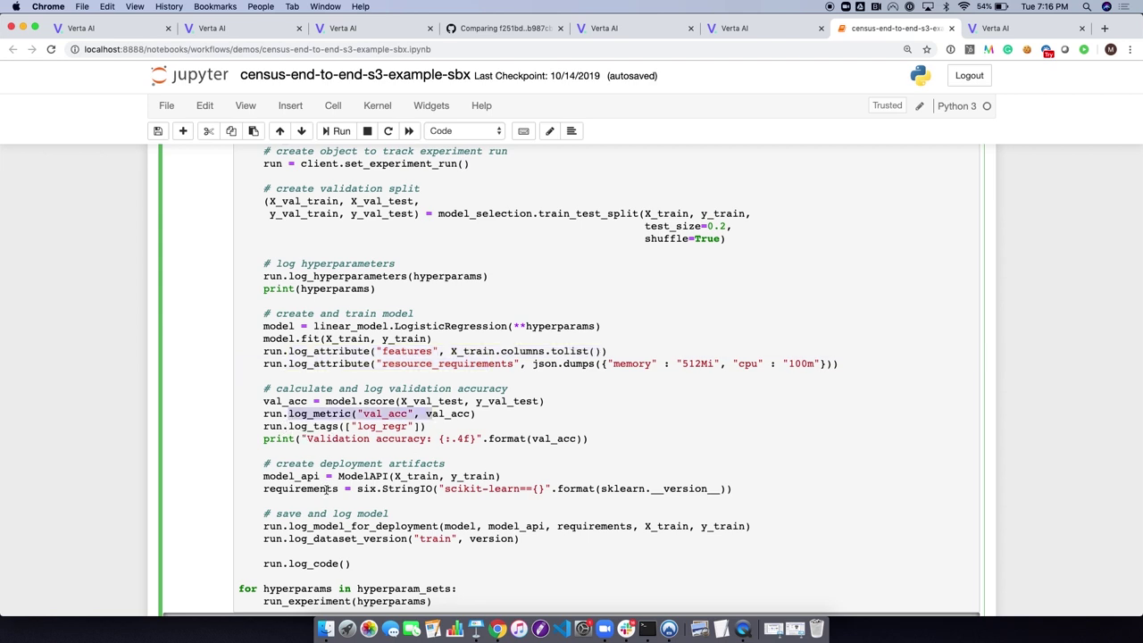
drag(334, 488, 495, 488)
drag(263, 538, 361, 568)
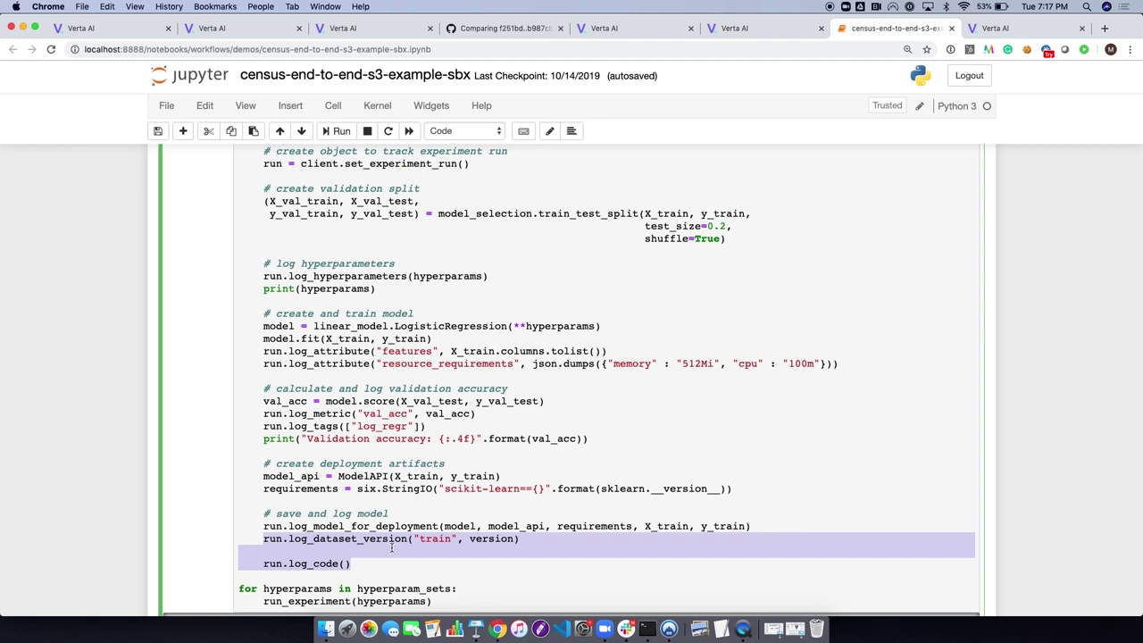
click(391, 548)
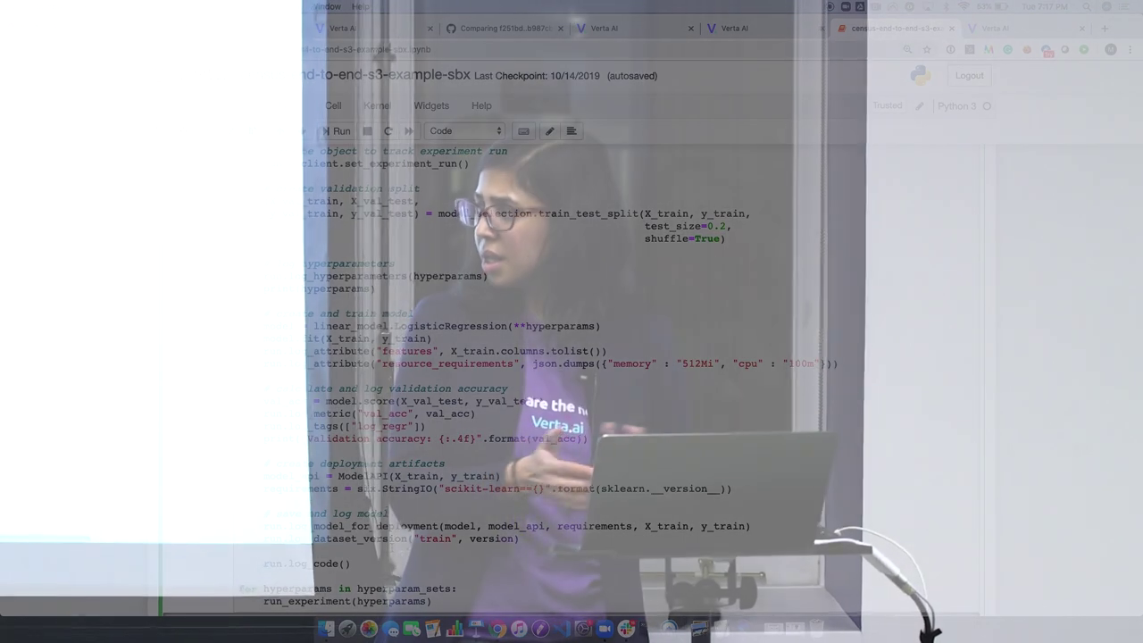